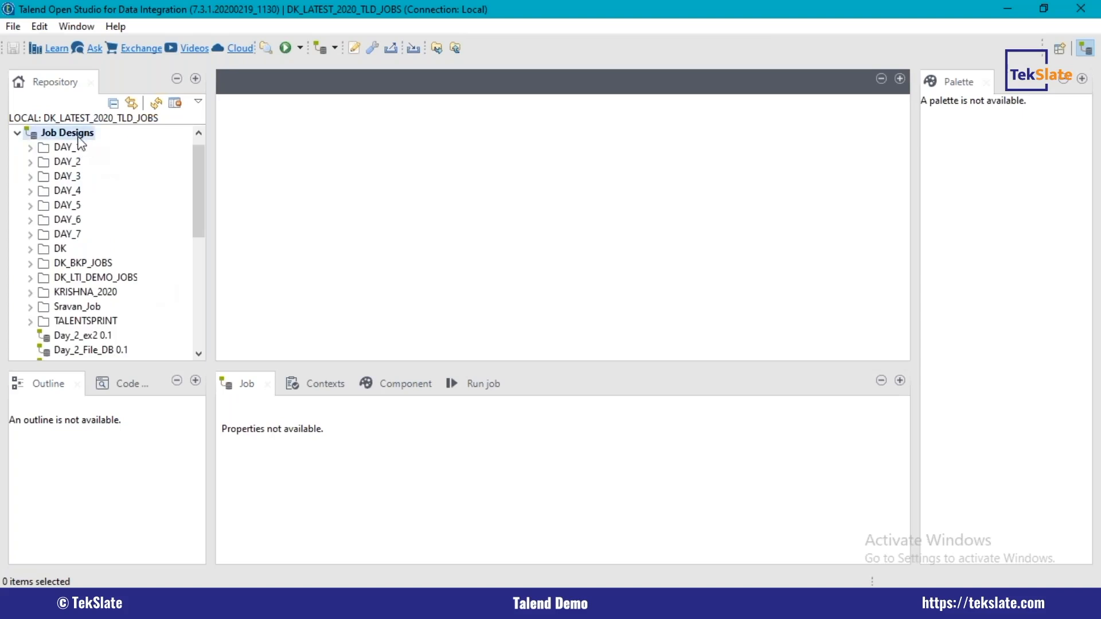
# Step: Create a folder named MIND_MAJIX under Job Designs
pyautogui.rightClick(79, 136)
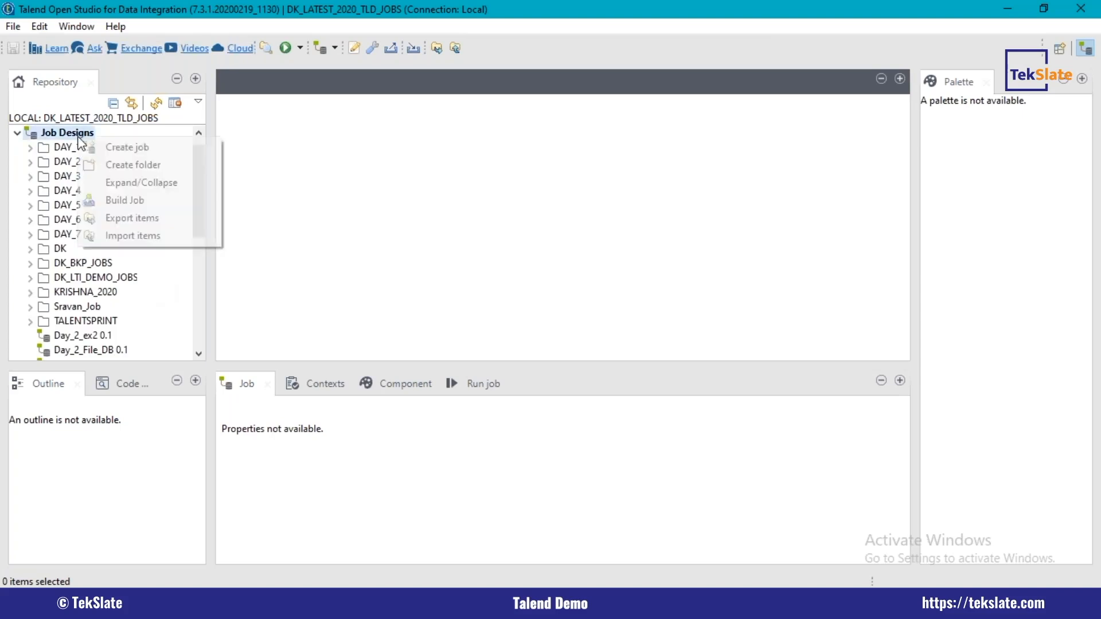
pyautogui.click(146, 167)
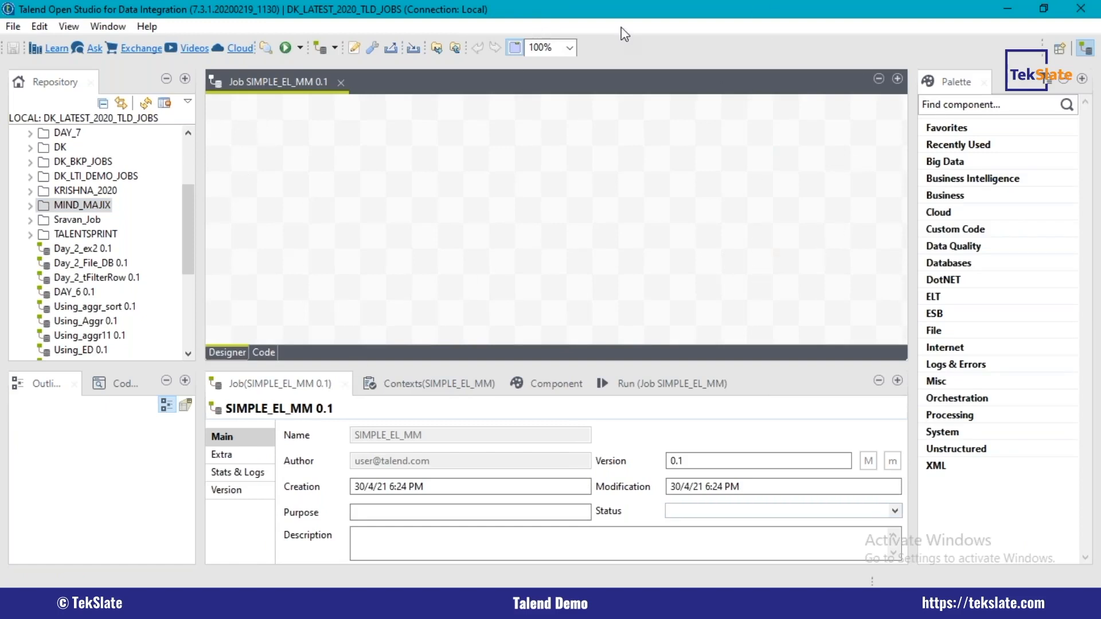
# Step: Expand the table schemas of the SRC_DLTI_CONN database connection in the repository metadata
pyautogui.moveTo(183, 212); pyautogui.dragTo(168, 294)
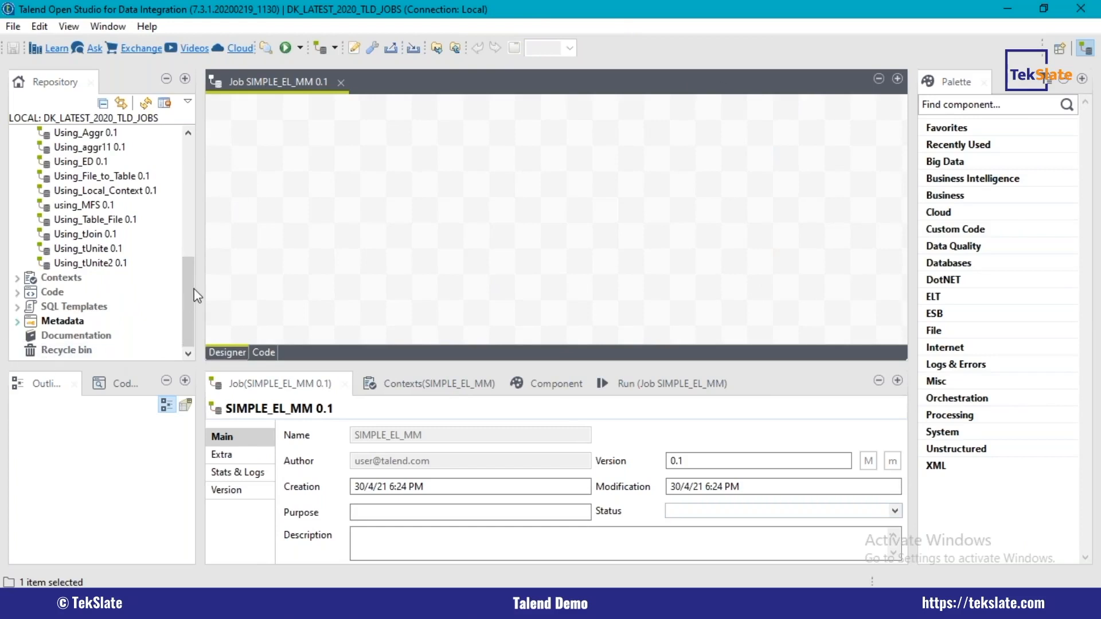
pyautogui.click(188, 331)
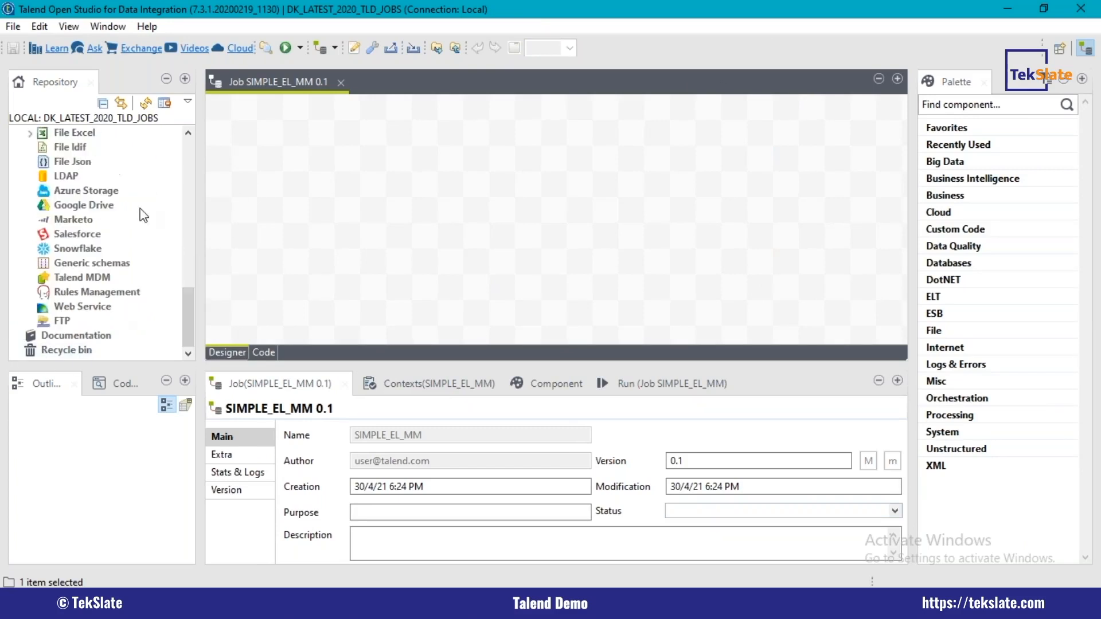
pyautogui.moveTo(180, 309); pyautogui.dragTo(191, 261)
pyautogui.click(30, 220)
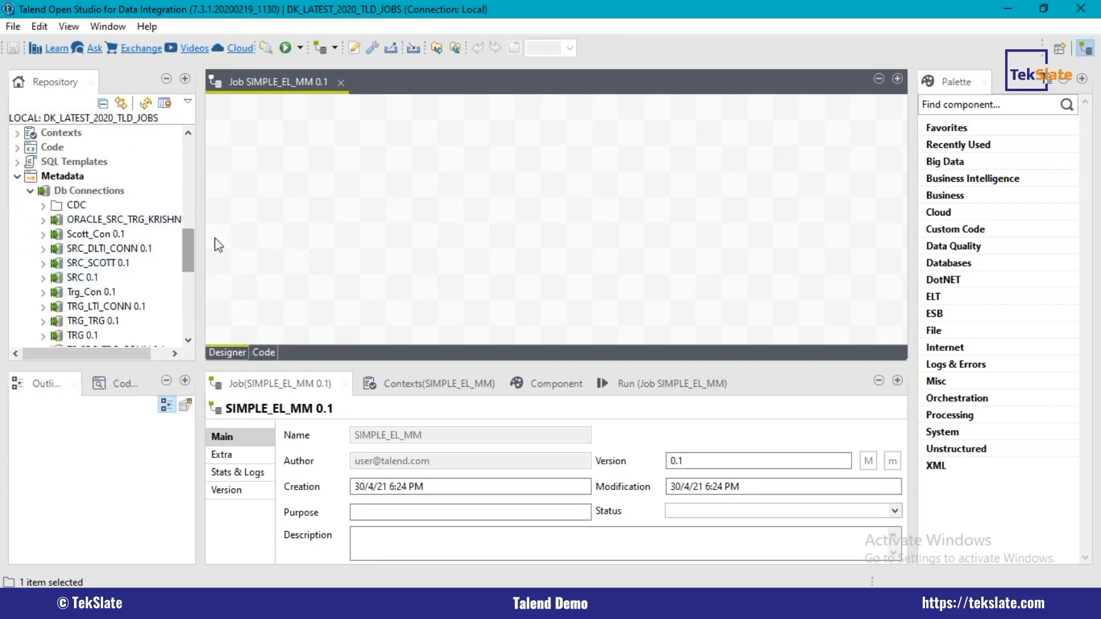
pyautogui.click(43, 249)
pyautogui.click(56, 264)
pyautogui.click(56, 264)
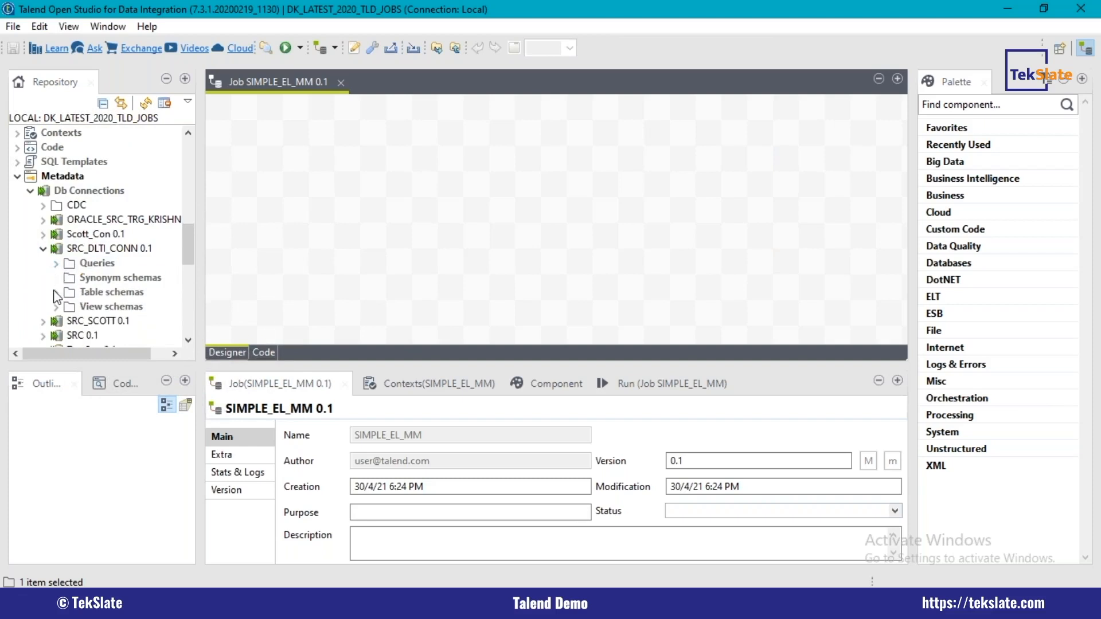
pyautogui.moveTo(68, 351); pyautogui.dragTo(85, 352)
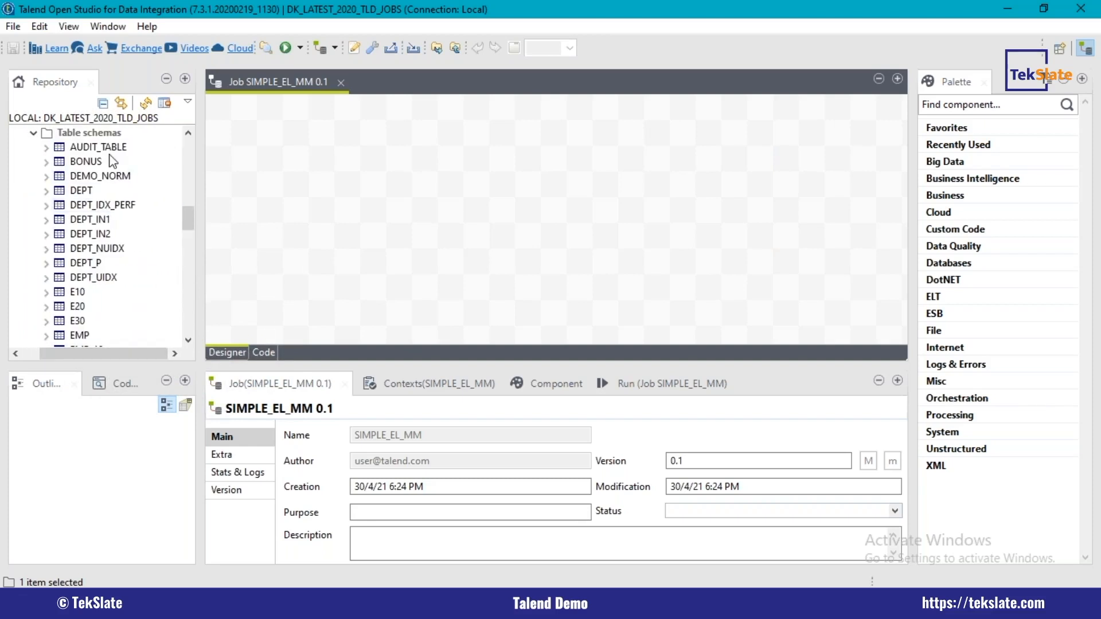
# Step: Add the EMP table from SRC_DLTI_CONN to the SIMPLE_EL_MM job design as a tOracleInput component
pyautogui.moveTo(80, 338); pyautogui.dragTo(273, 153)
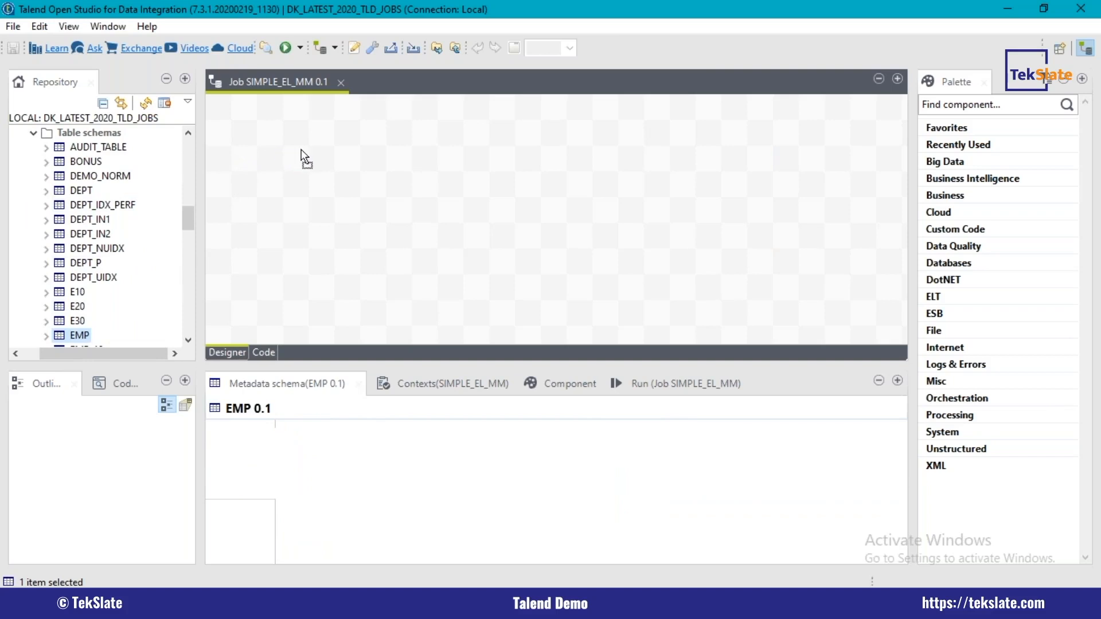
pyautogui.moveTo(304, 158); pyautogui.dragTo(304, 160)
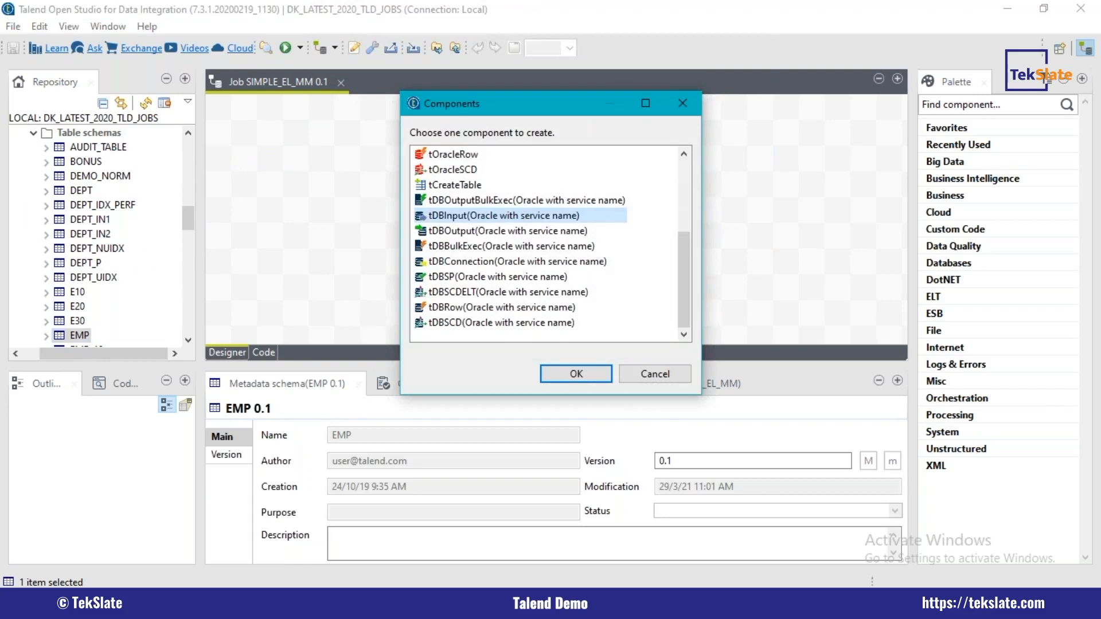
pyautogui.moveTo(679, 246); pyautogui.dragTo(678, 163)
pyautogui.doubleClick(464, 188)
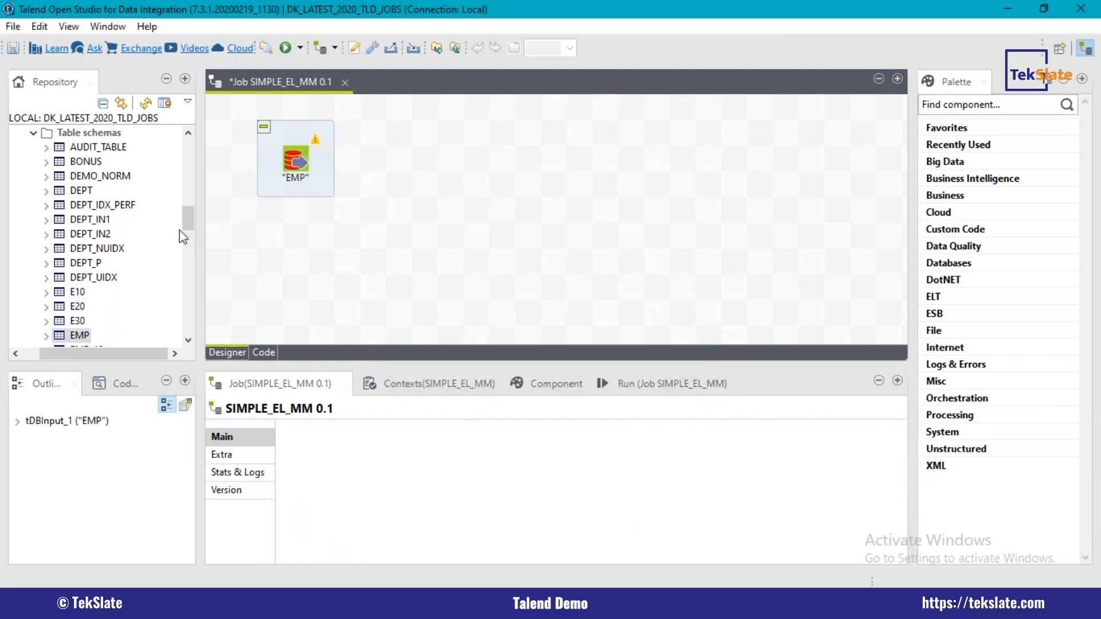
# Step: Examine the table schemas of the TRG_LTI_CONN connection for a target table
pyautogui.moveTo(187, 218); pyautogui.dragTo(190, 287)
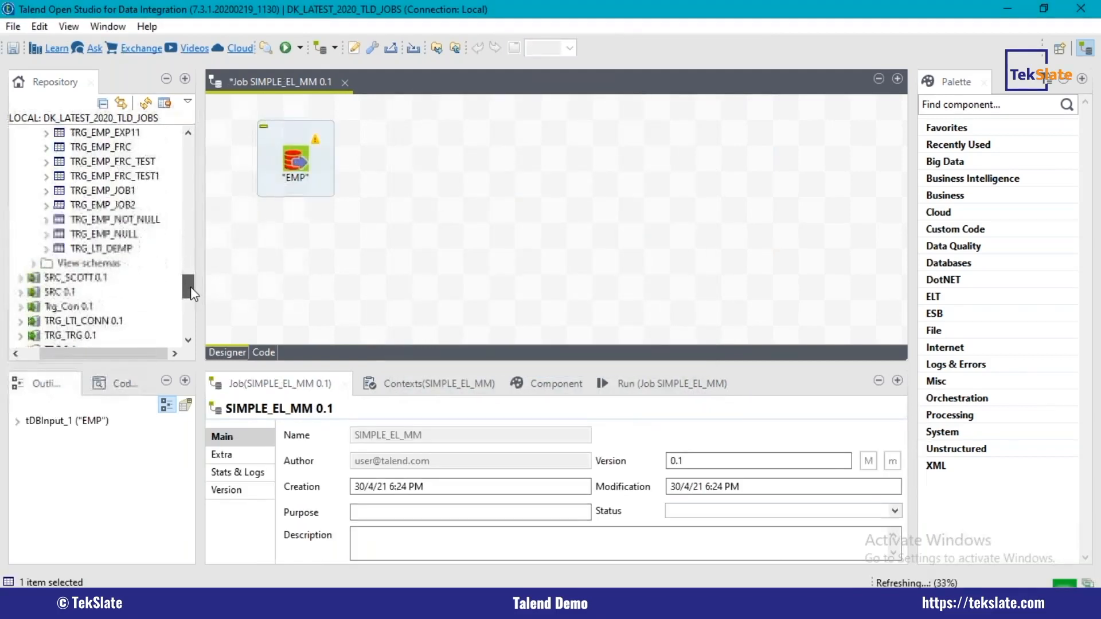
pyautogui.click(22, 321)
pyautogui.scroll(-3, 26, 229)
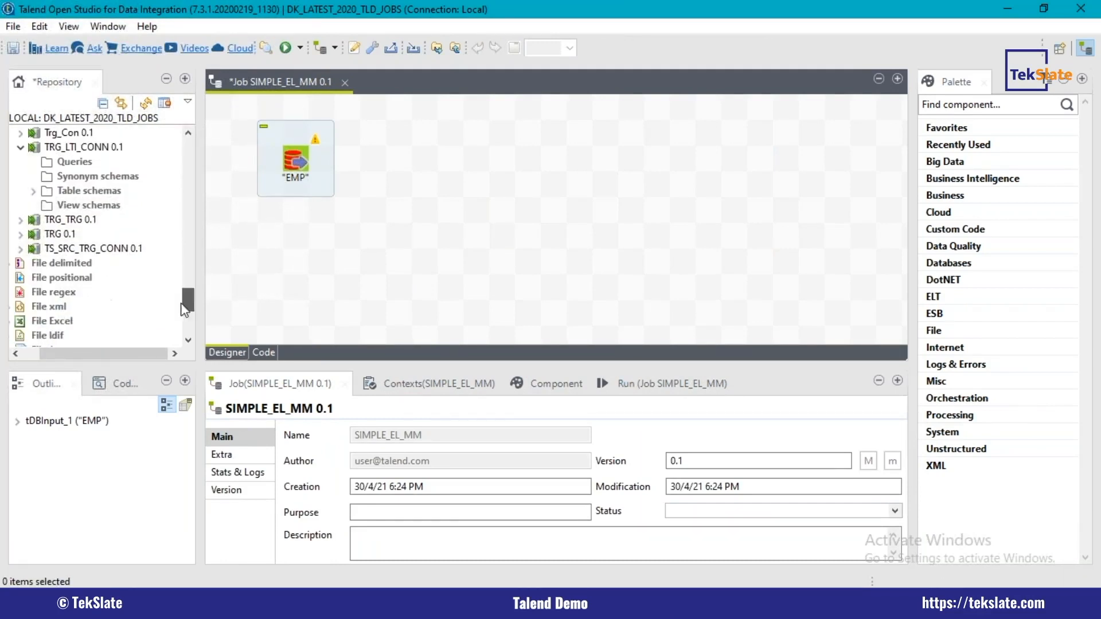
pyautogui.click(34, 191)
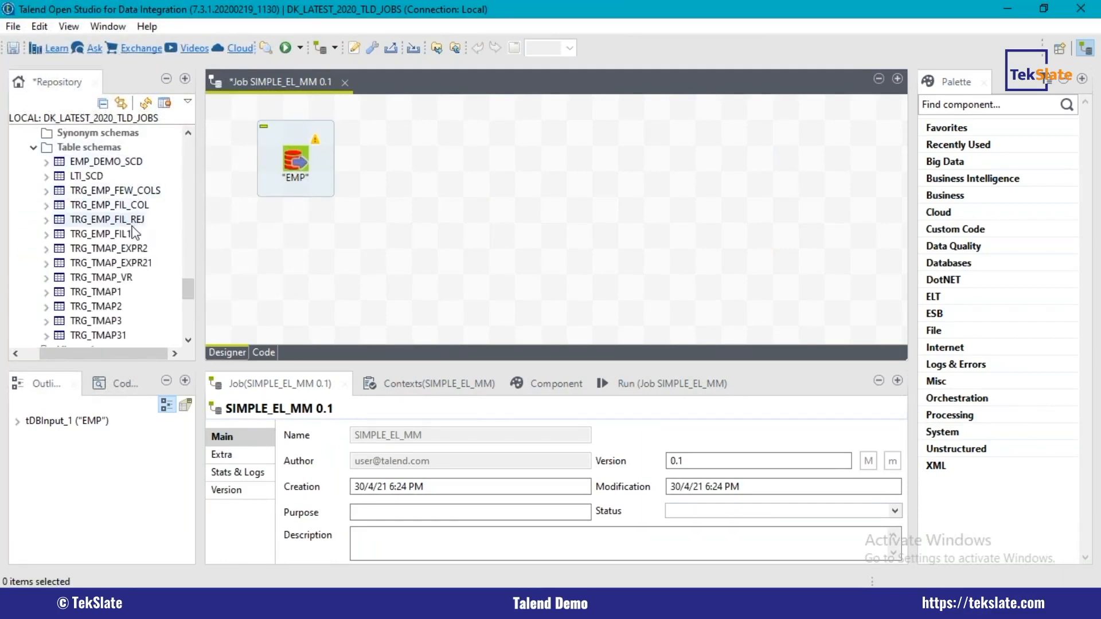
pyautogui.scroll(-2, 188, 288)
pyautogui.moveTo(188, 291); pyautogui.dragTo(190, 272)
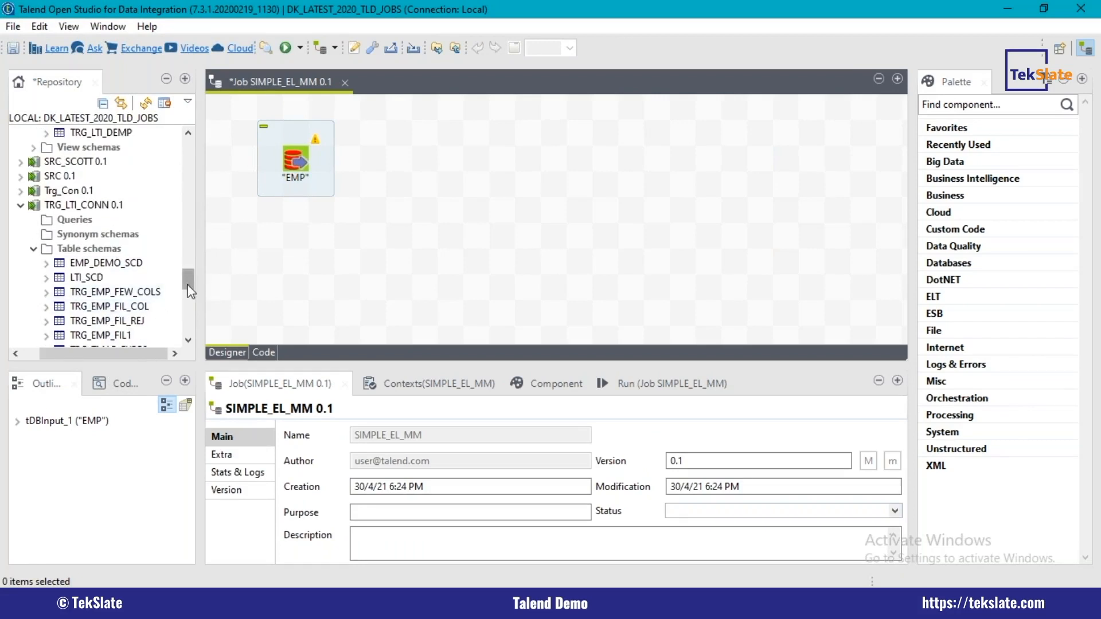
# Step: Add the EMP_TRG table from the TRG connection to the job design as a tOracleOutput component
pyautogui.scroll(-5, 187, 289)
pyautogui.click(21, 248)
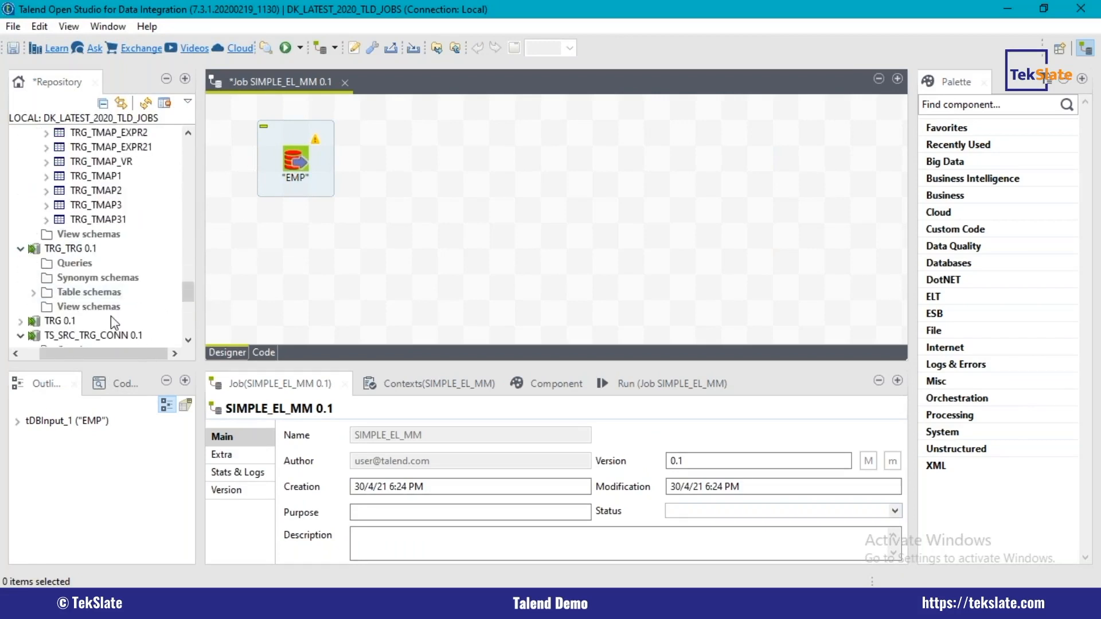
pyautogui.click(34, 292)
pyautogui.moveTo(192, 281)
pyautogui.mouseDown()
pyautogui.moveTo(197, 178)
pyautogui.moveTo(200, 294)
pyautogui.mouseUp()
pyautogui.moveTo(89, 293); pyautogui.dragTo(601, 162)
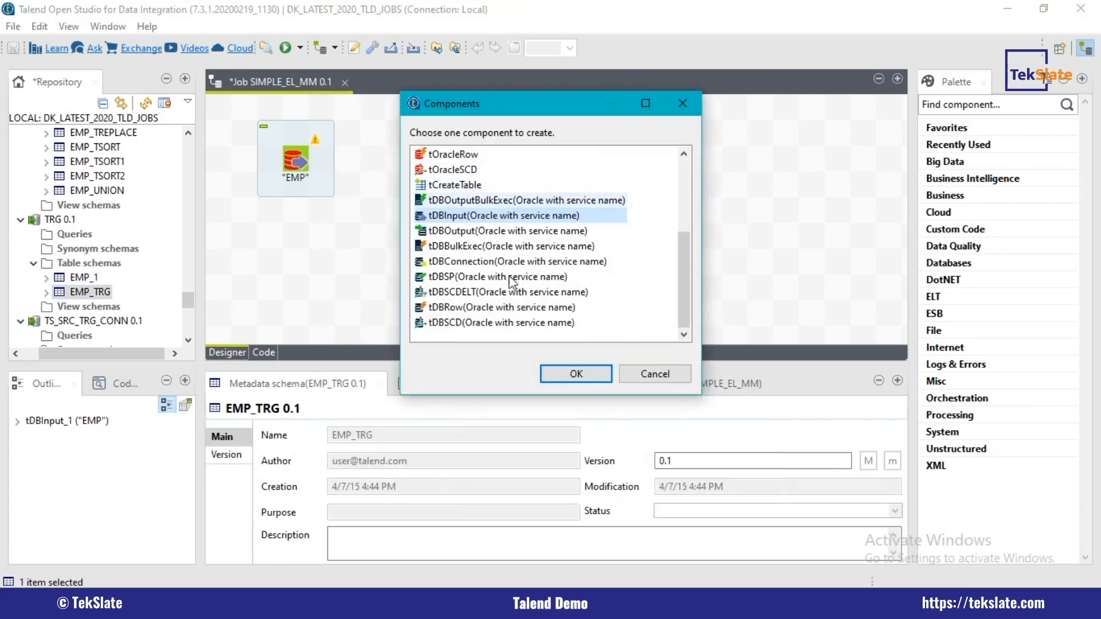
pyautogui.moveTo(679, 282); pyautogui.dragTo(682, 215)
pyautogui.doubleClick(483, 203)
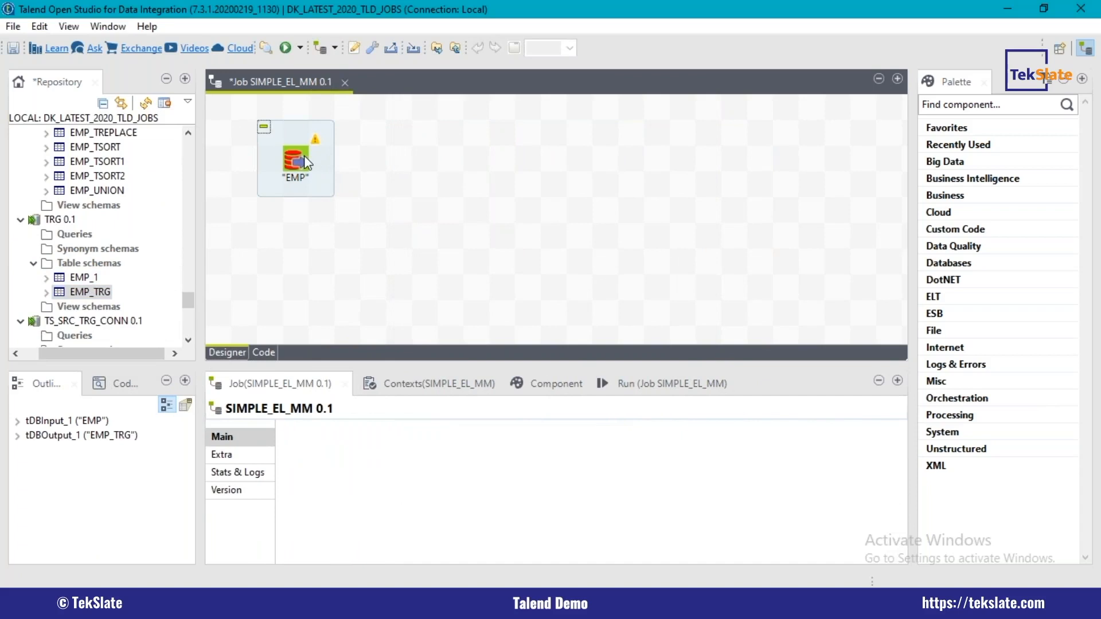
# Step: Reposition the EMP input and EMP_TRG output components so they sit level with space between them
pyautogui.moveTo(294, 155); pyautogui.dragTo(322, 176)
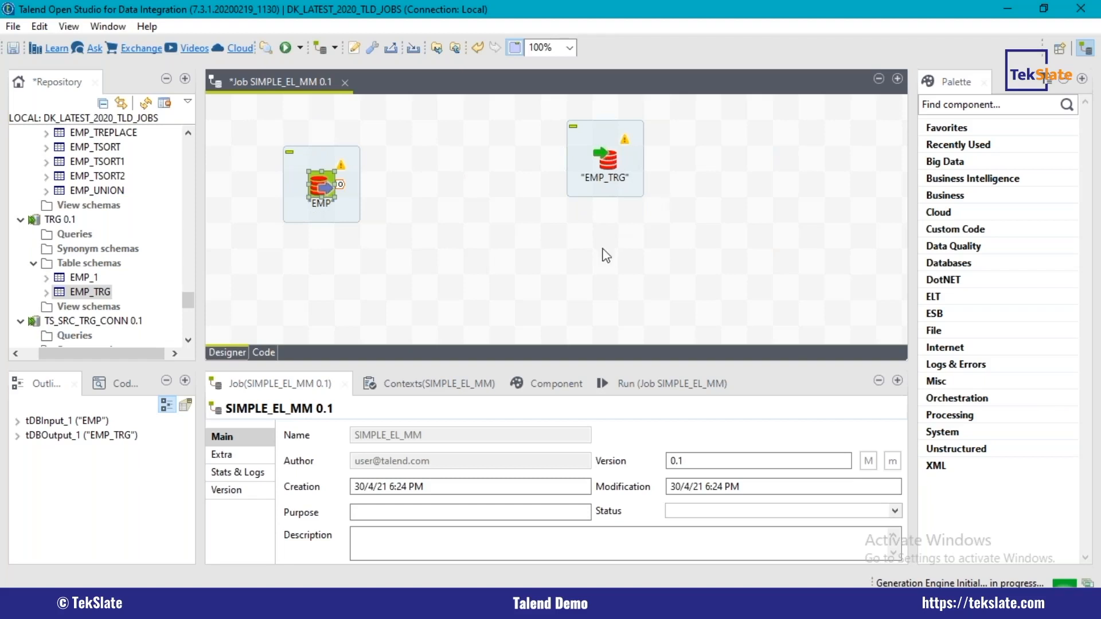
pyautogui.moveTo(564, 150); pyautogui.dragTo(615, 175)
pyautogui.click(549, 262)
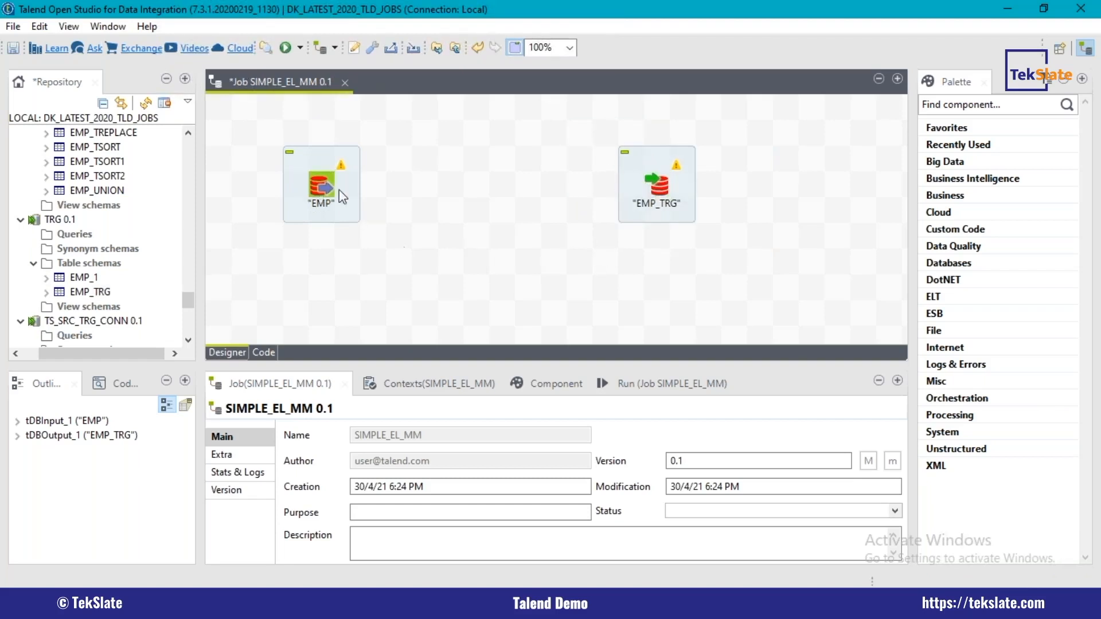
# Step: Connect the EMP input to the EMP_TRG output with a main row, accepting the target component's schema
pyautogui.click(321, 189)
pyautogui.moveTo(340, 184); pyautogui.dragTo(656, 185)
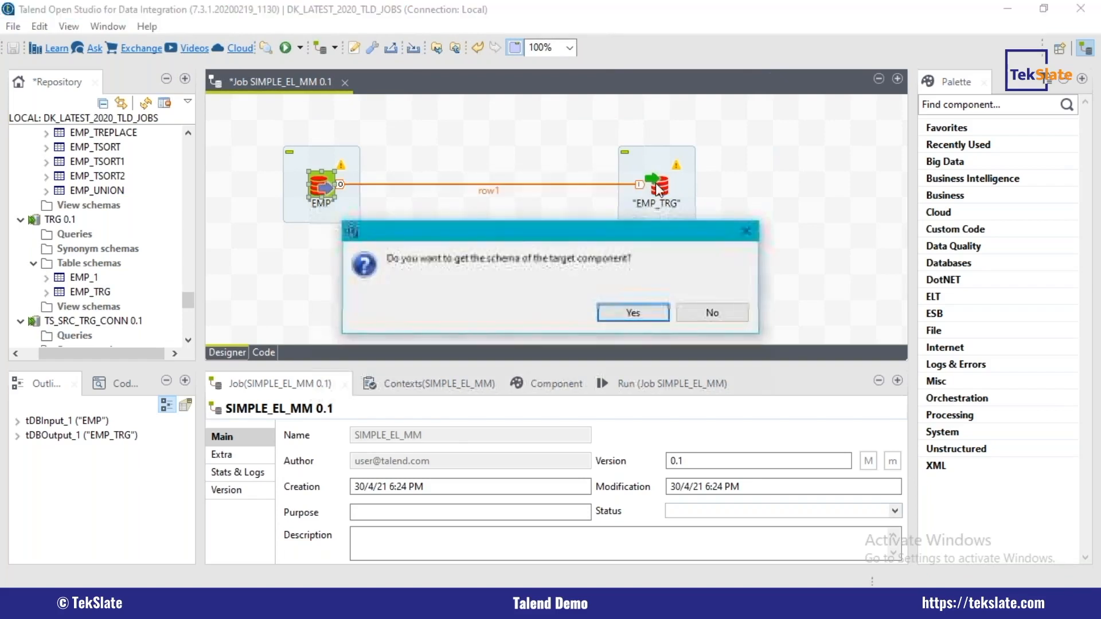
pyautogui.click(632, 313)
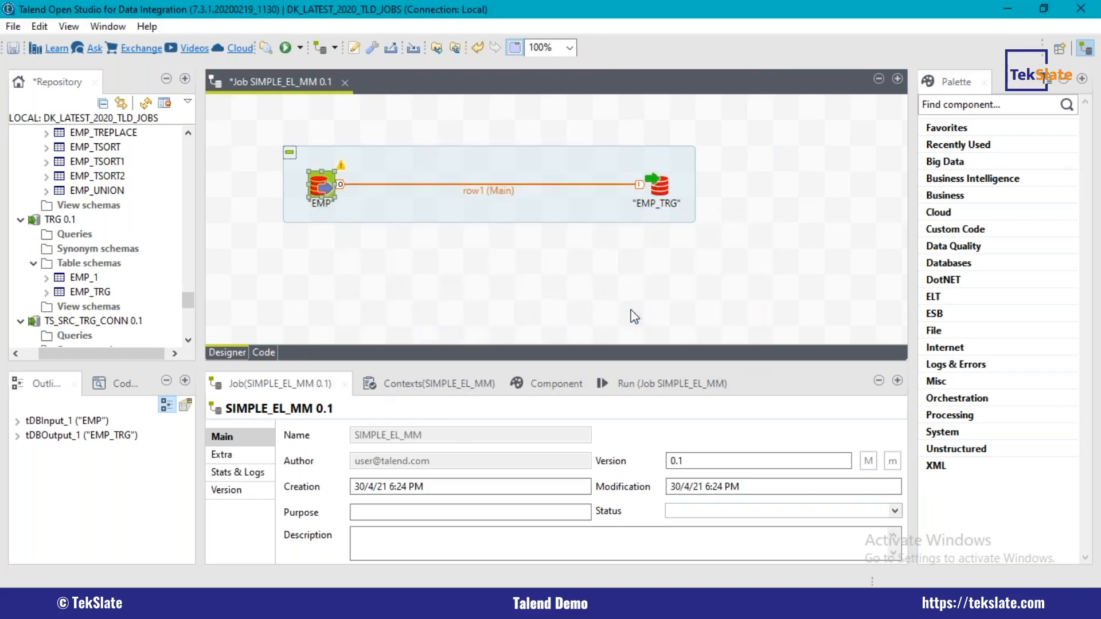
# Step: Review the basic settings of the EMP input, including its table name and query, and of the EMP_TRG output
pyautogui.doubleClick(321, 184)
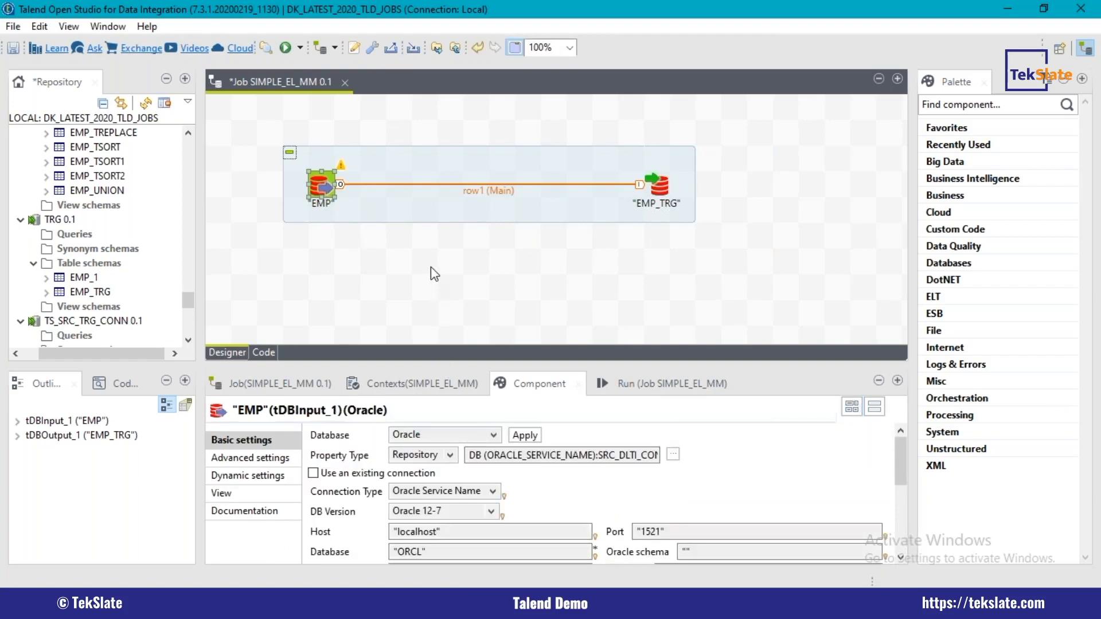
pyautogui.moveTo(445, 362); pyautogui.dragTo(367, 262)
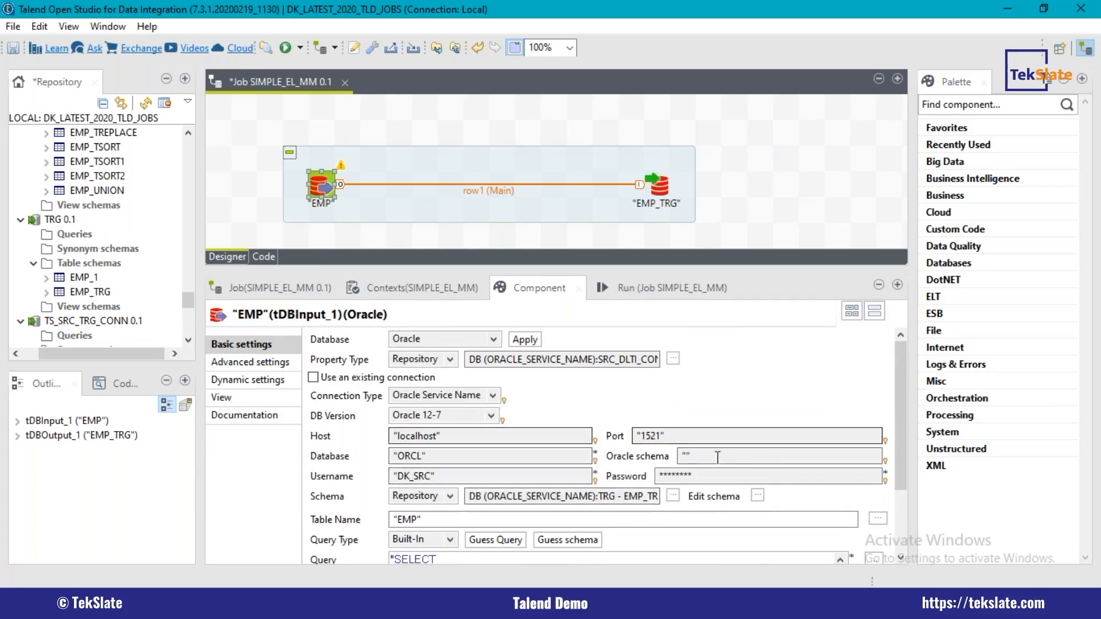
pyautogui.moveTo(430, 519); pyautogui.dragTo(376, 520)
pyautogui.moveTo(898, 468); pyautogui.dragTo(898, 506)
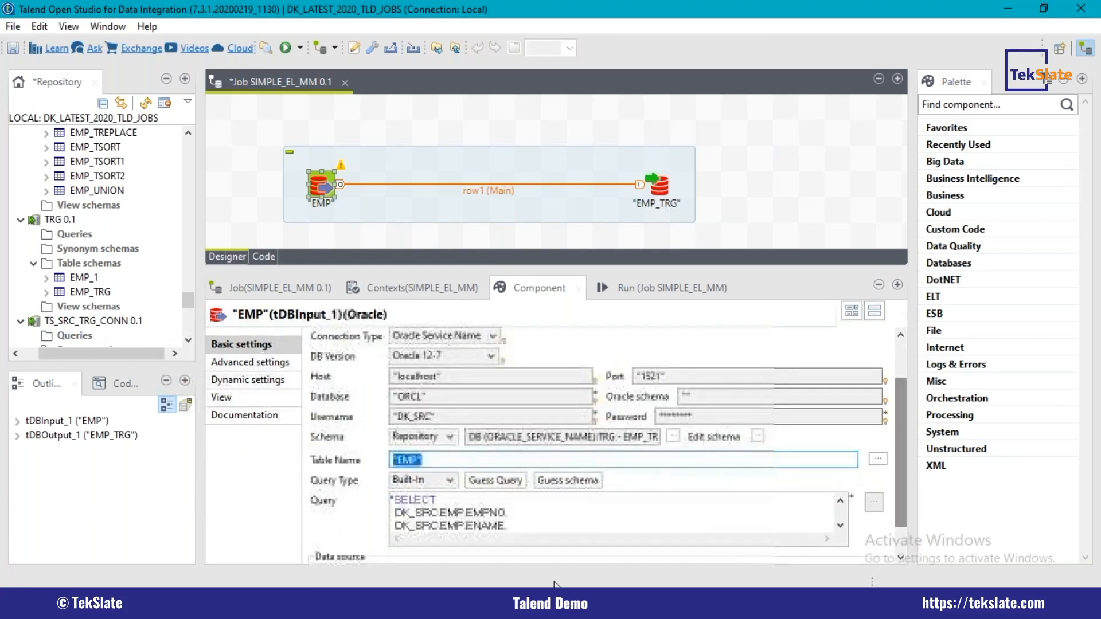
pyautogui.click(659, 191)
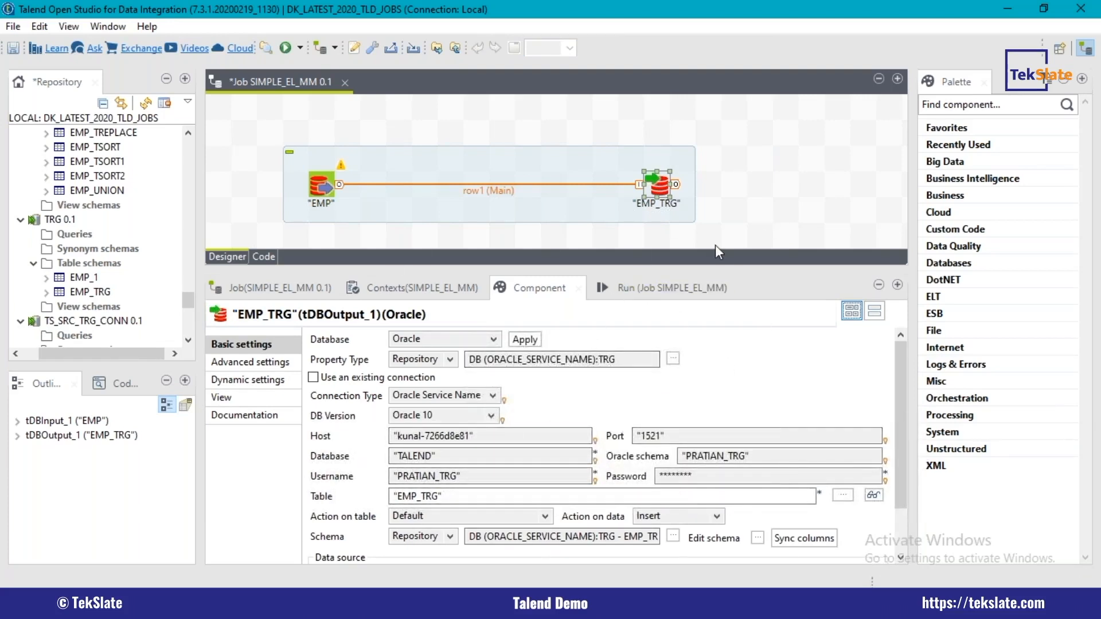
# Step: Check the table schemas of the TRG_TRG connection and delete the EMP_TRG output component from the job
pyautogui.click(19, 221)
pyautogui.moveTo(188, 304); pyautogui.dragTo(187, 280)
pyautogui.click(86, 277)
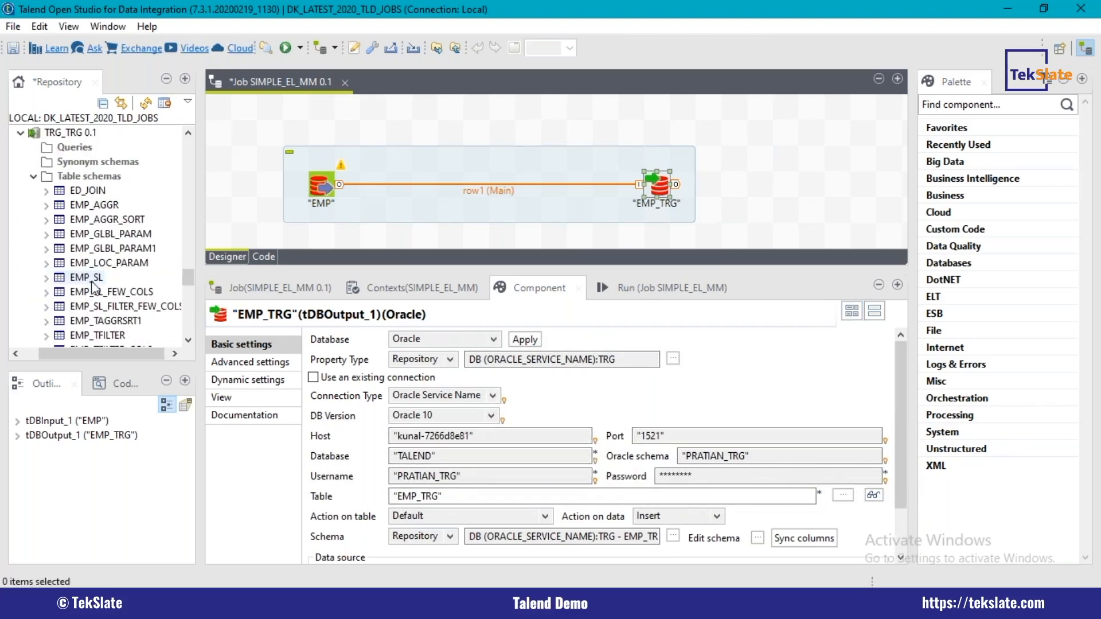
pyautogui.click(663, 192)
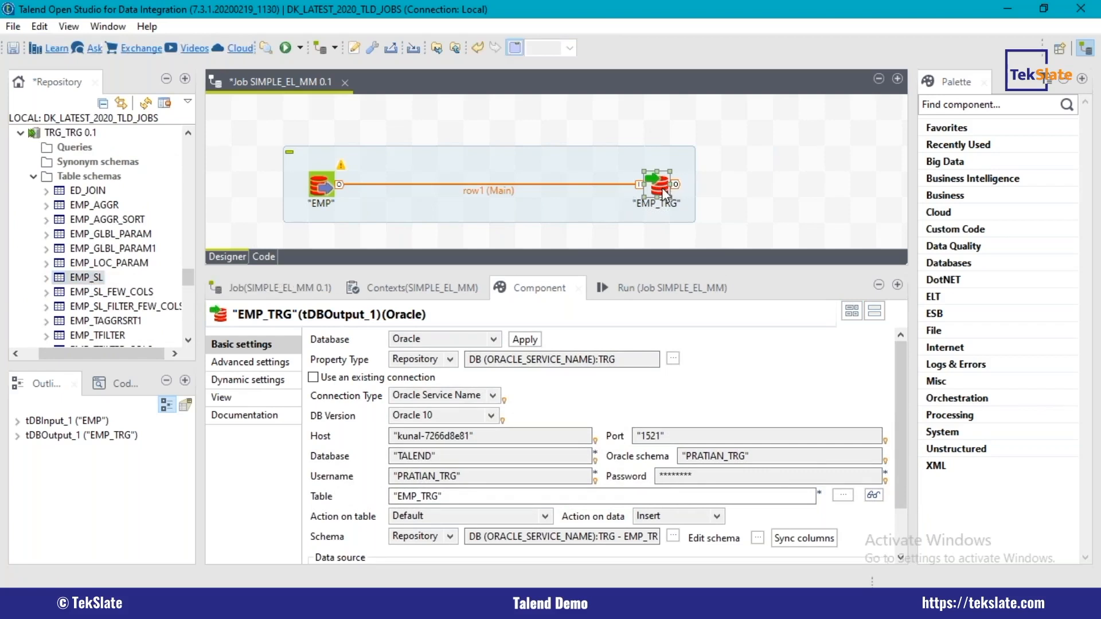
pyautogui.press('Delete')
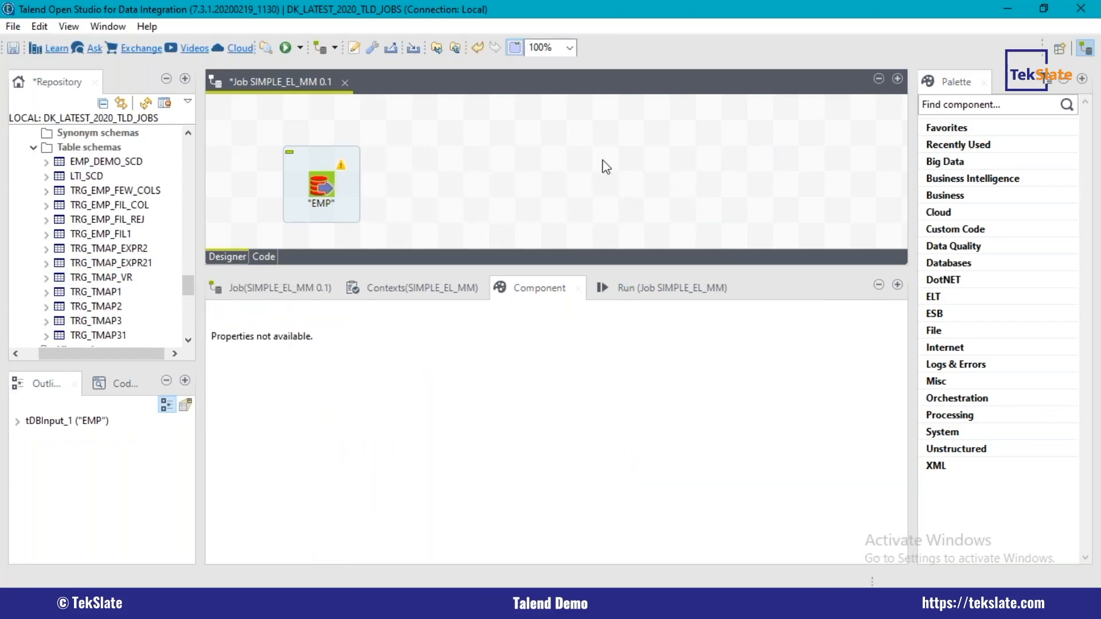
# Step: Add the EMP table from SRC_DLTI_CONN to the job design again as a tOracleOutput component
pyautogui.moveTo(185, 287); pyautogui.dragTo(190, 220)
pyautogui.moveTo(80, 277); pyautogui.dragTo(556, 169)
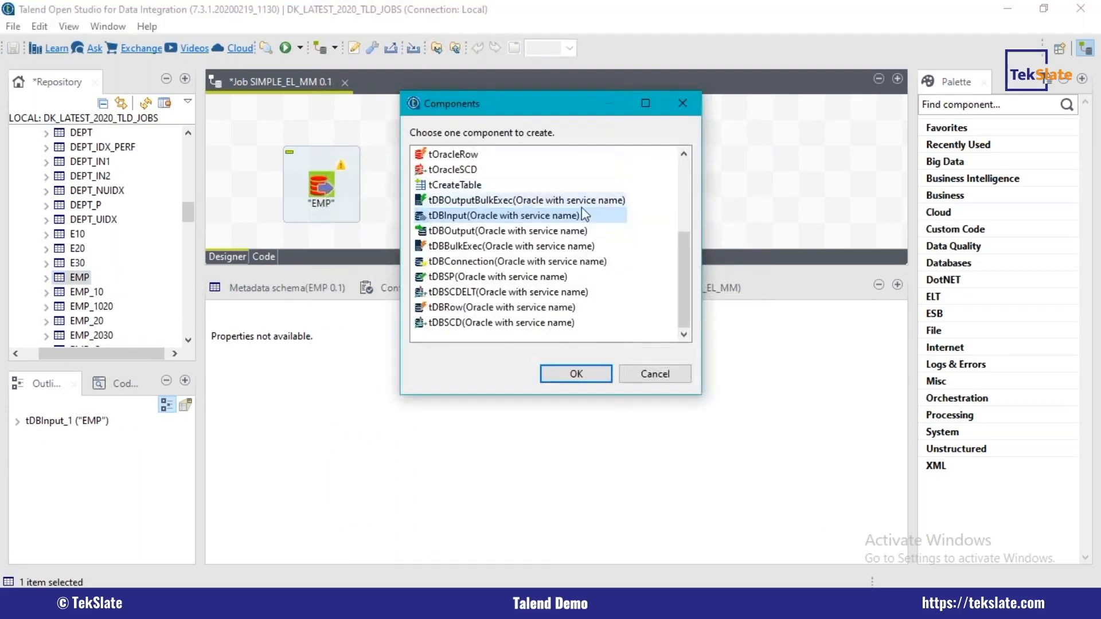
pyautogui.moveTo(684, 245); pyautogui.dragTo(667, 175)
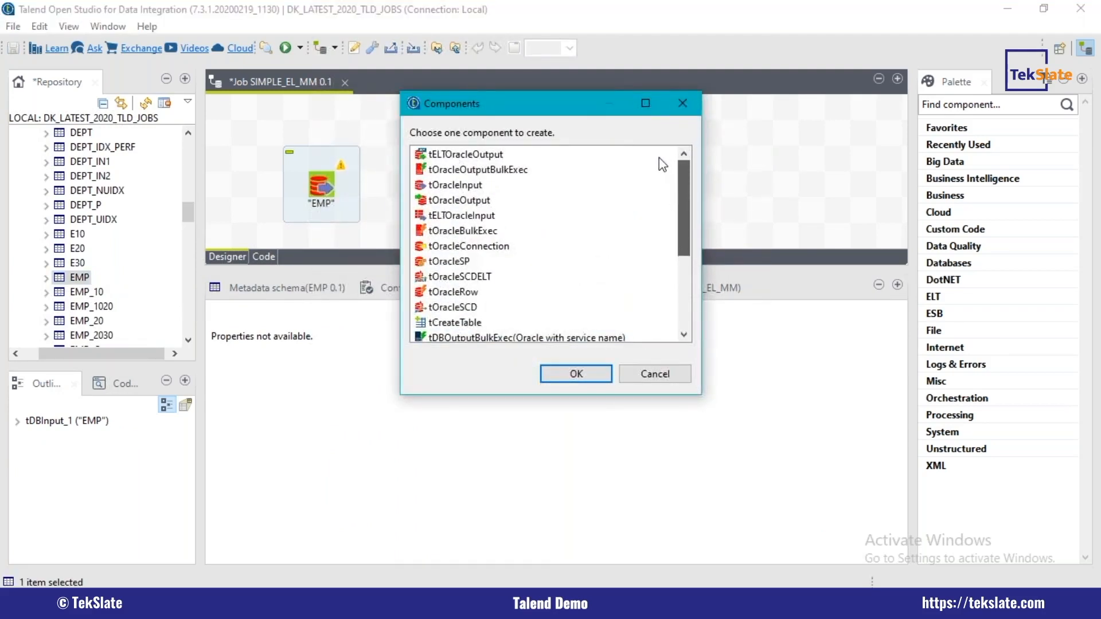
pyautogui.doubleClick(481, 203)
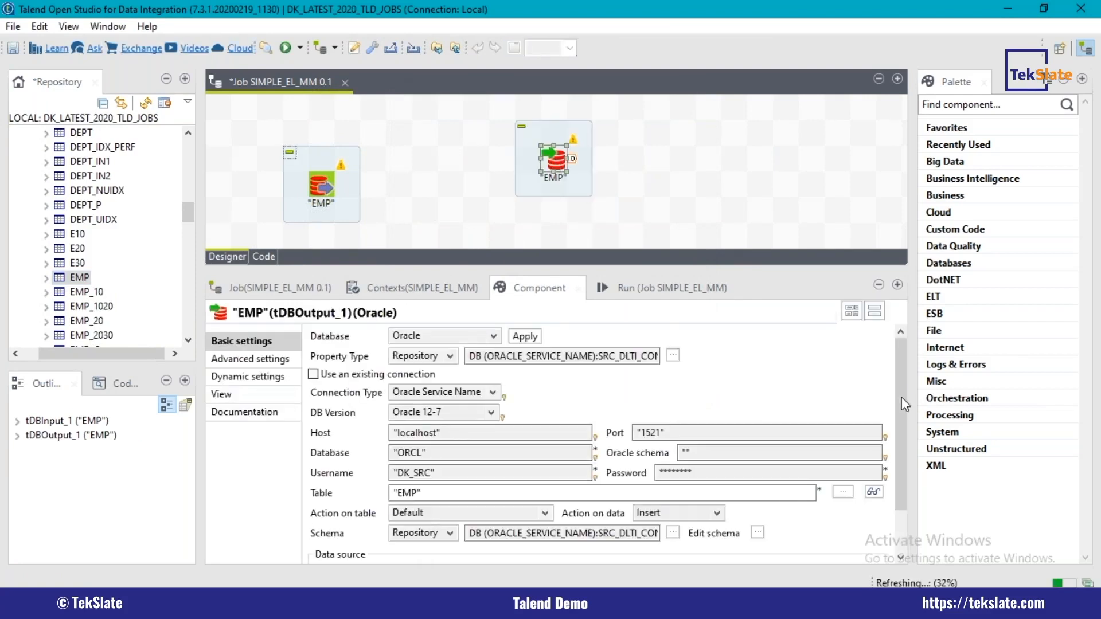
# Step: Change the output component's table name to "TRG_EMP"
pyautogui.click(395, 437)
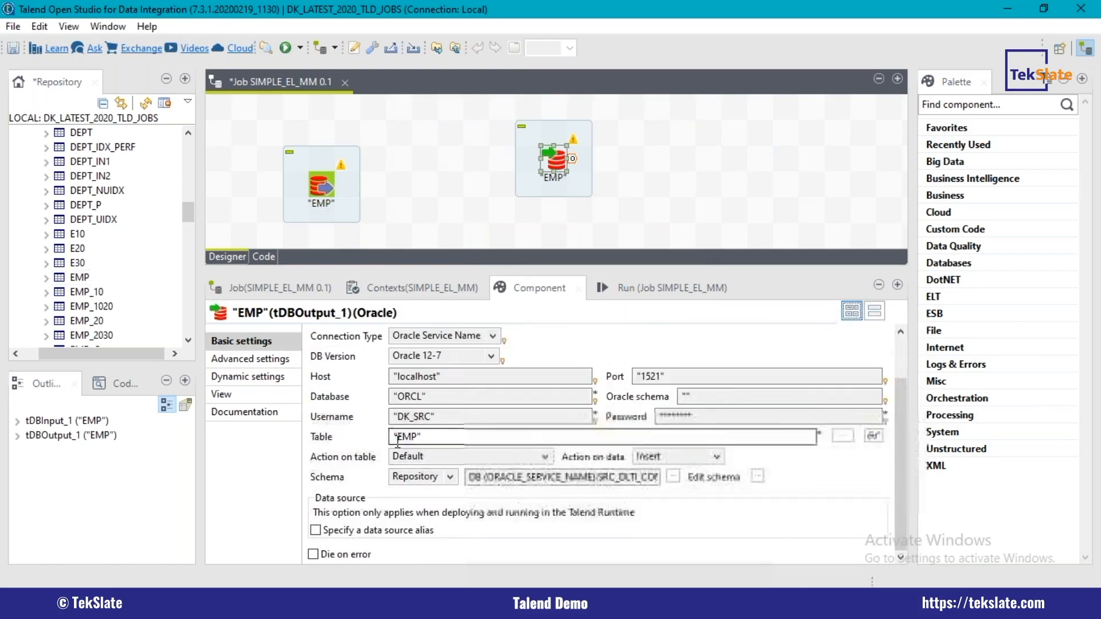
pyautogui.write('trg')
pyautogui.press('BackSpace')
pyautogui.press('BackSpace')
pyautogui.press('BackSpace')
pyautogui.write('TRG_')
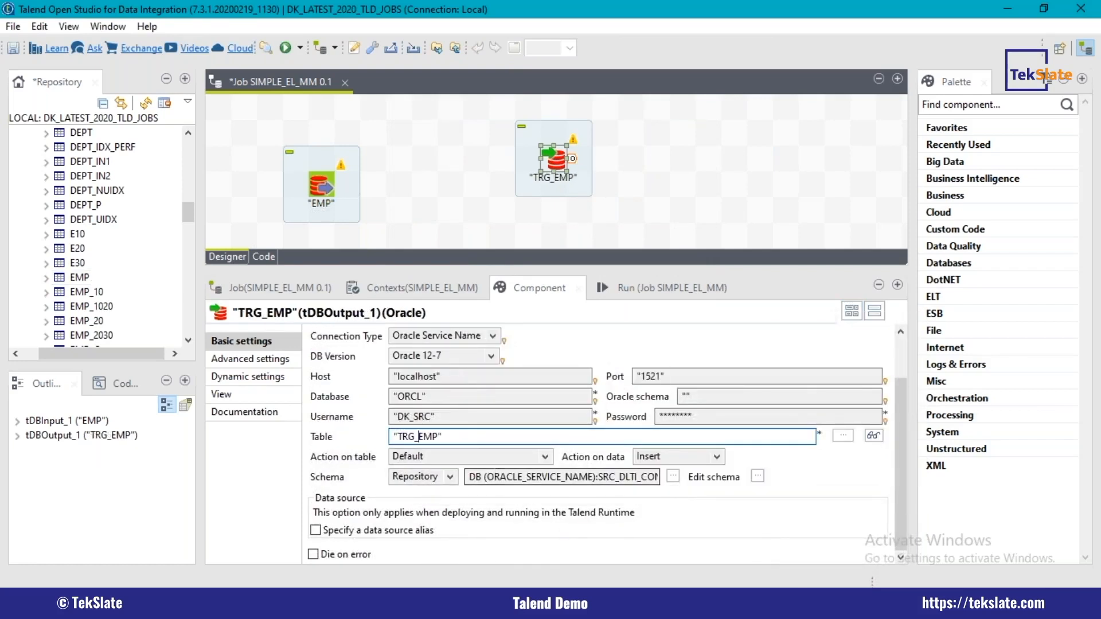
# Step: Set the action on table of the TRG_EMP output to "Create table if does not exist"
pyautogui.click(669, 458)
pyautogui.click(668, 458)
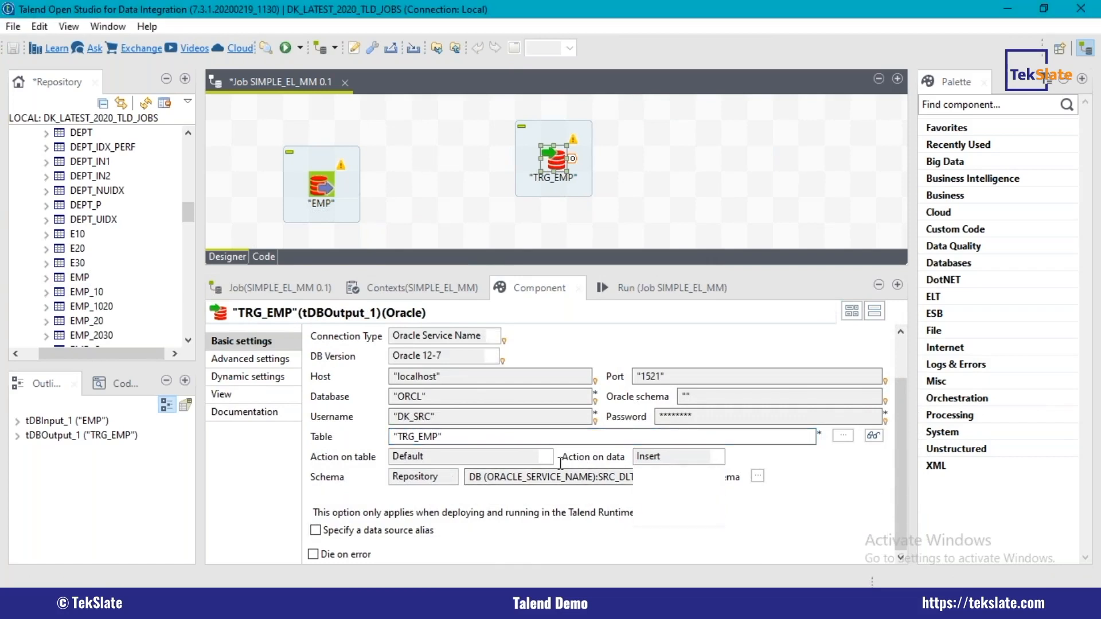
pyautogui.click(540, 462)
pyautogui.click(539, 461)
pyautogui.click(463, 462)
pyautogui.click(462, 462)
pyautogui.click(462, 462)
pyautogui.click(463, 462)
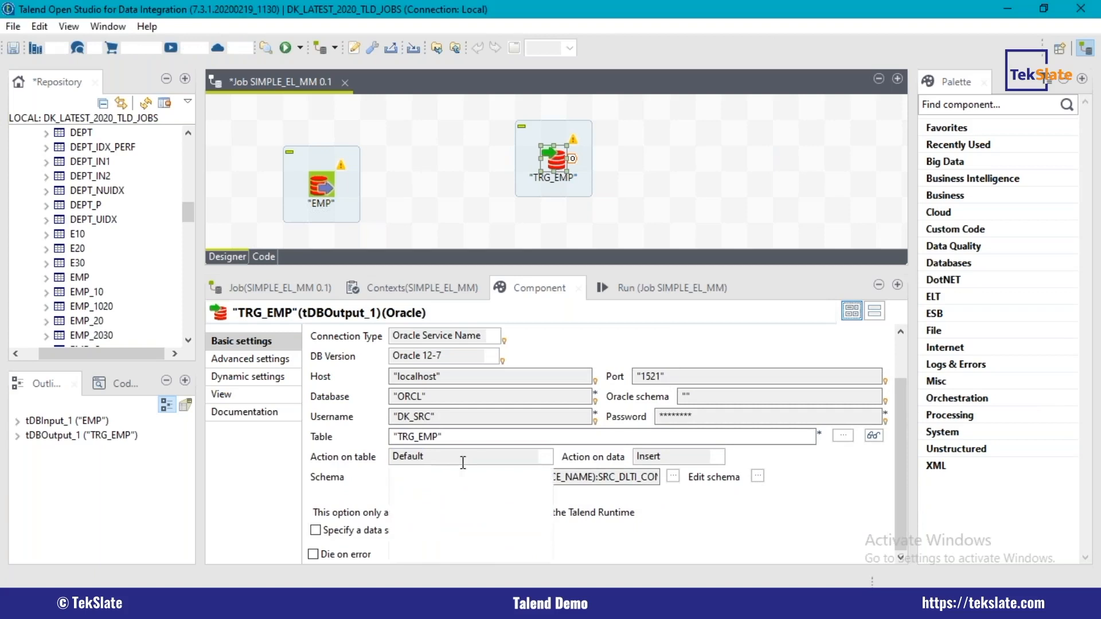
pyautogui.click(461, 461)
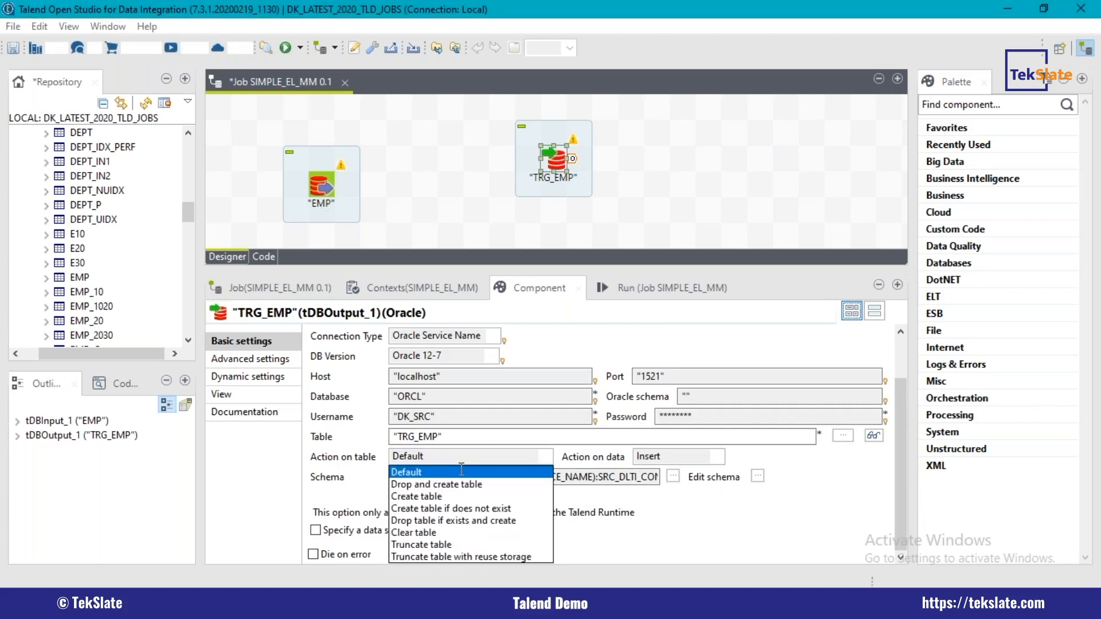
pyautogui.click(450, 509)
# Step: Connect the EMP input to the TRG_EMP output with a Main row, line the two components up horizontally, and save the job
pyautogui.moveTo(340, 184); pyautogui.dragTo(556, 169)
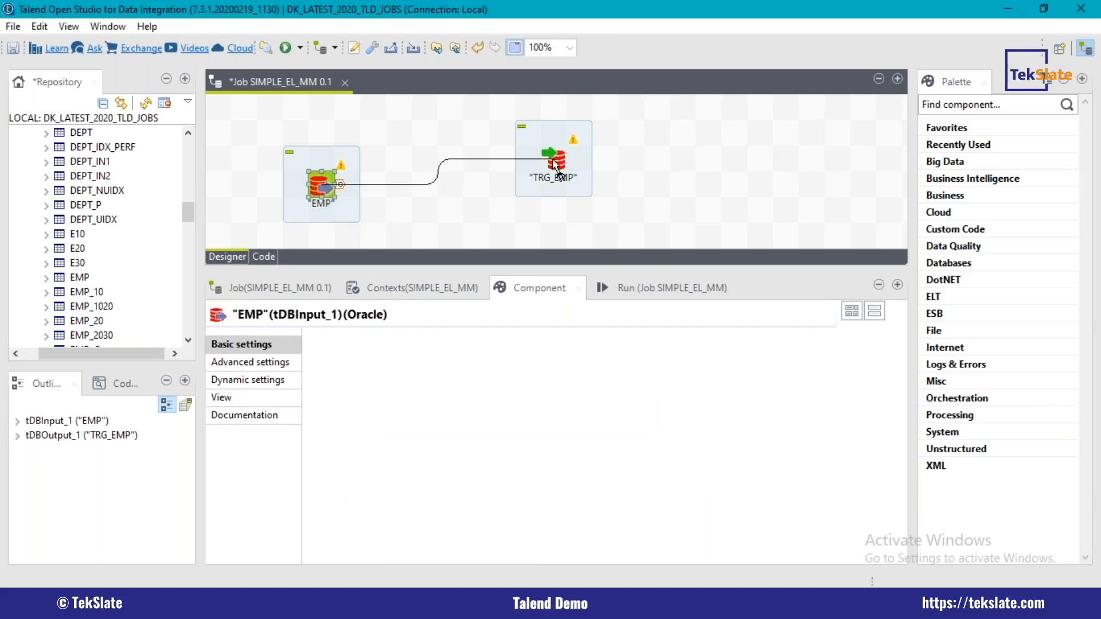
pyautogui.click(633, 312)
pyautogui.moveTo(565, 180); pyautogui.dragTo(641, 201)
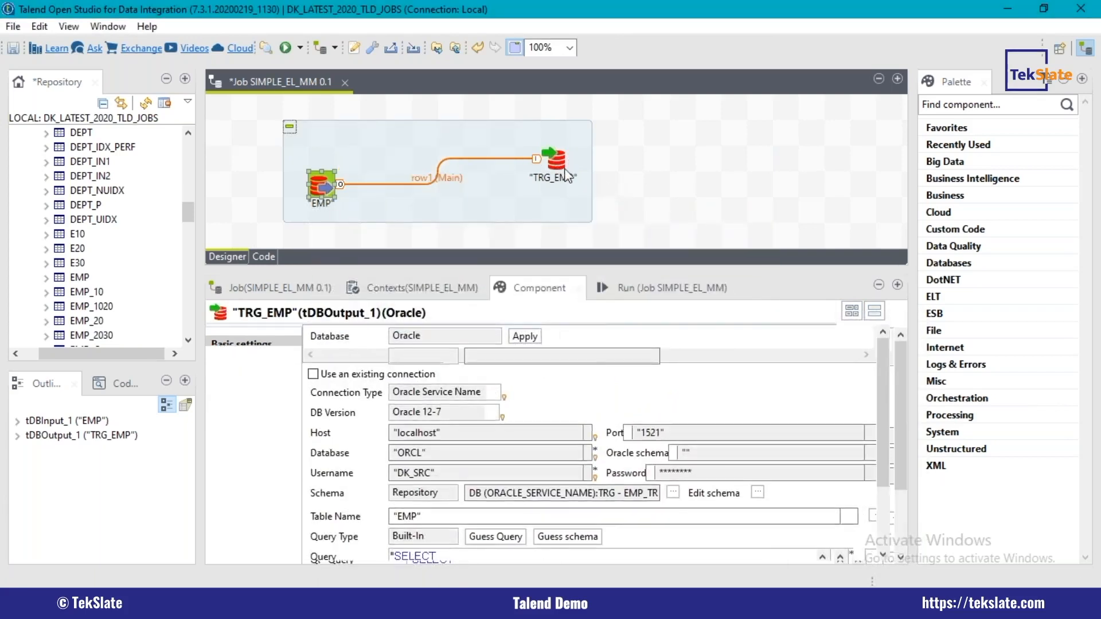
pyautogui.hotkey('ctrl', 's')
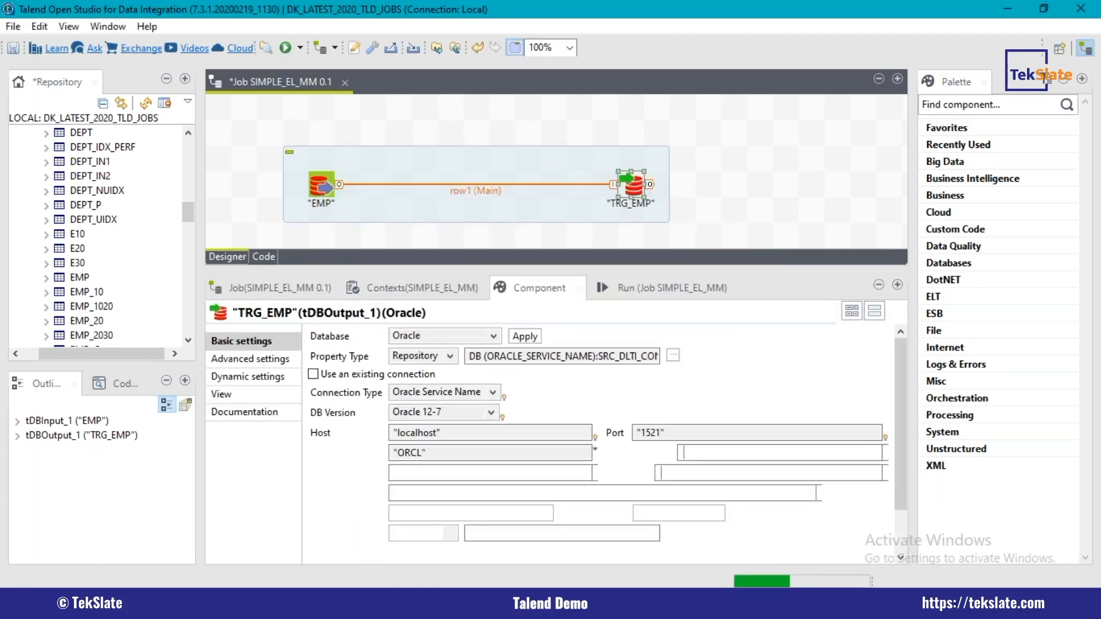
pyautogui.click(592, 194)
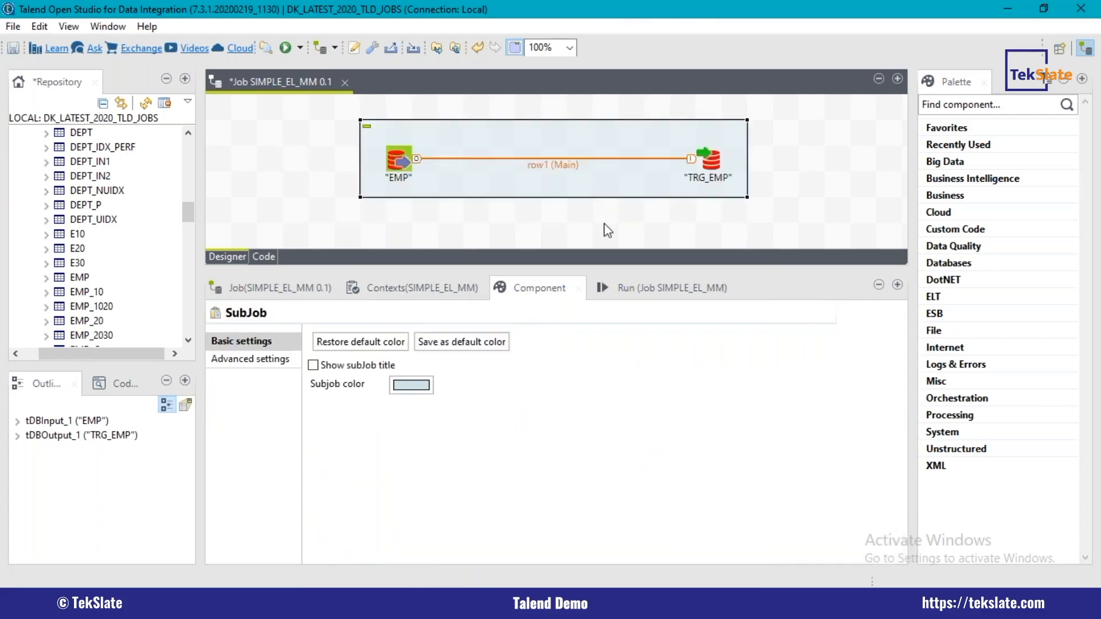
pyautogui.hotkey('ctrl', 's')
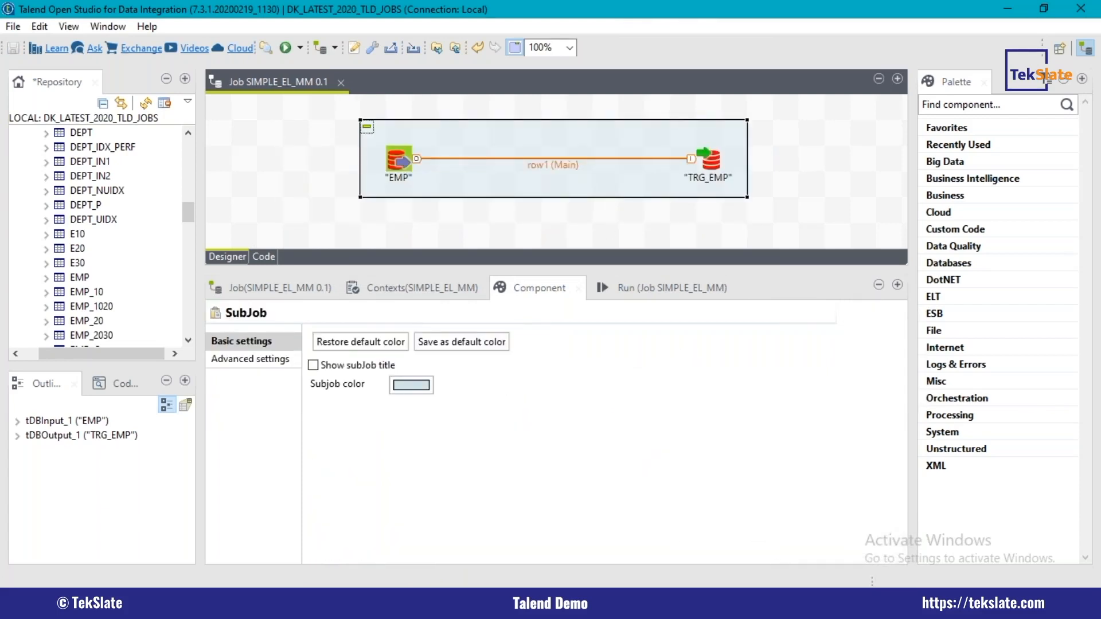
pyautogui.click(401, 160)
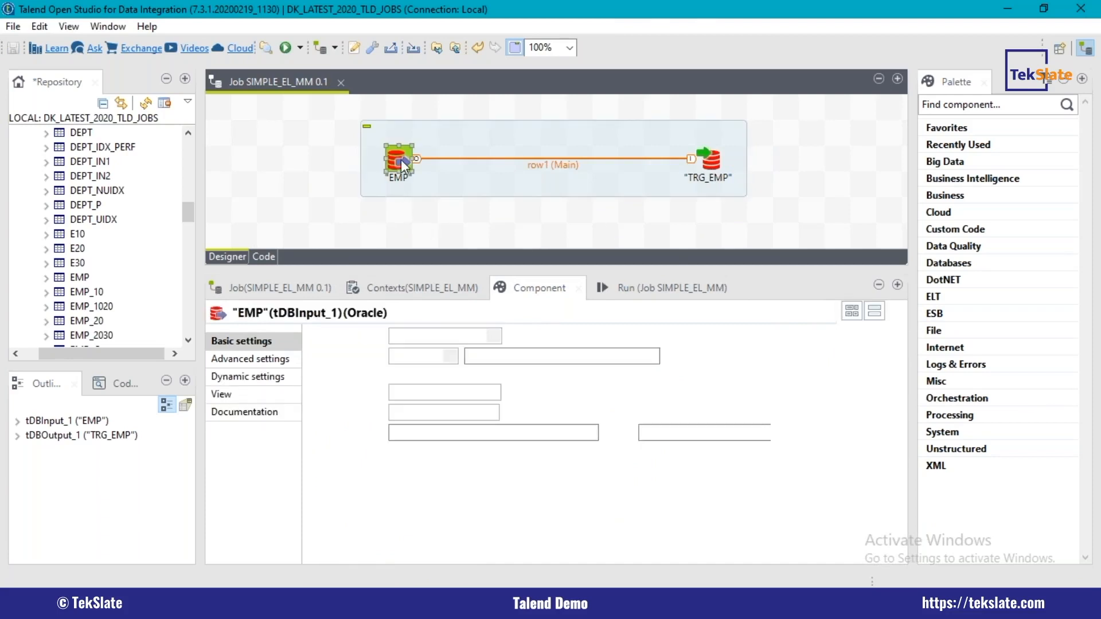
pyautogui.click(711, 163)
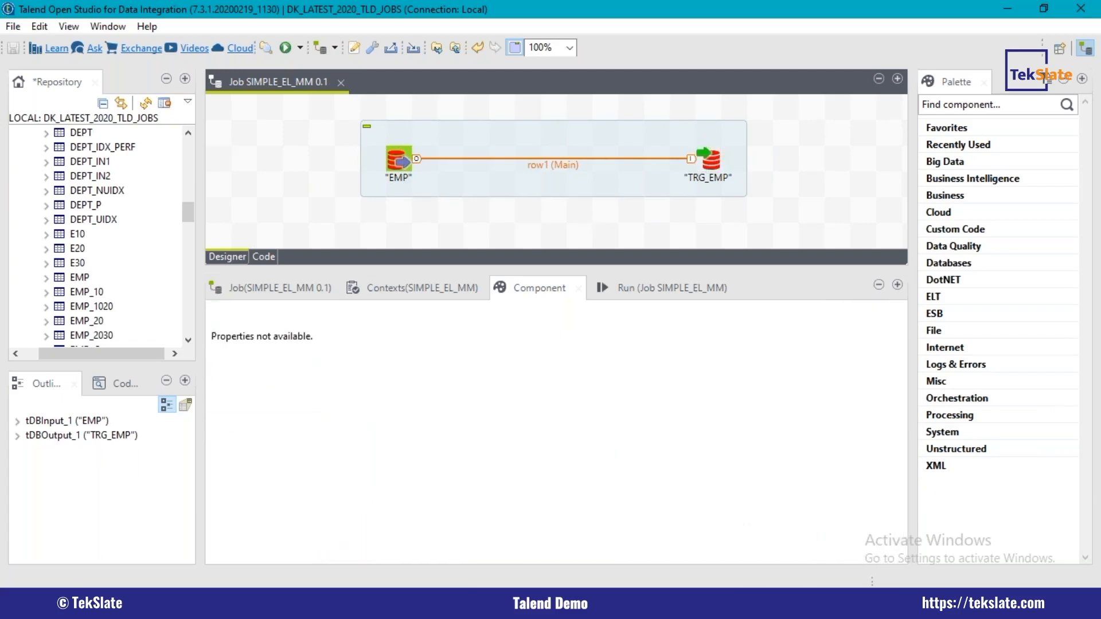
# Step: Switch to Oracle SQL*Plus by launching it from the Windows Run history
pyautogui.press('super+r')
pyautogui.press('Down')
pyautogui.press('Down')
pyautogui.press('Down')
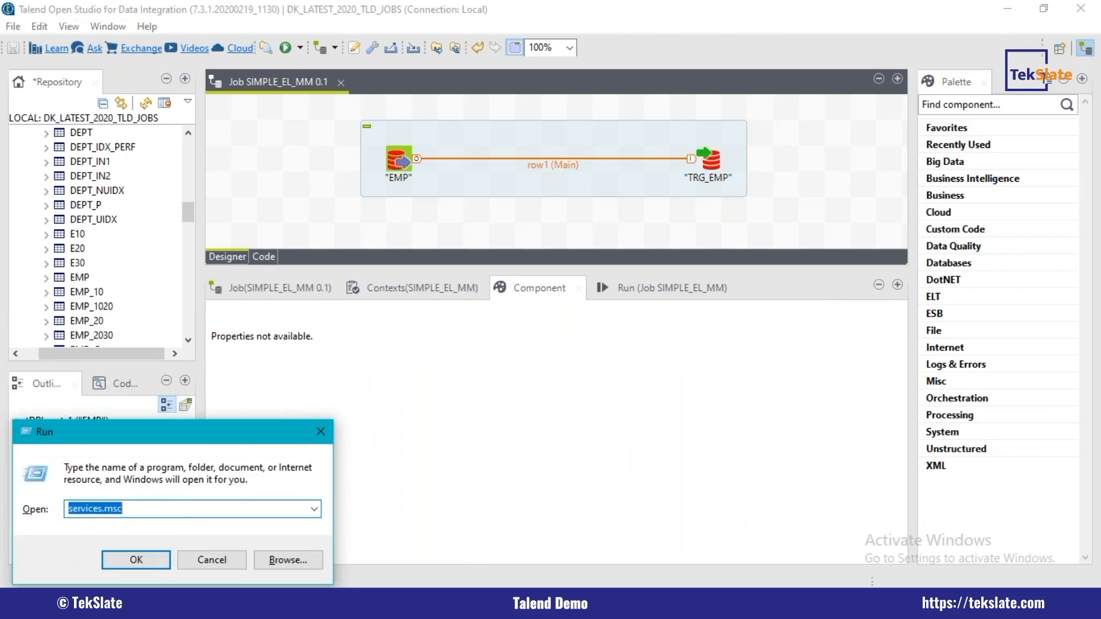
pyautogui.press('Return')
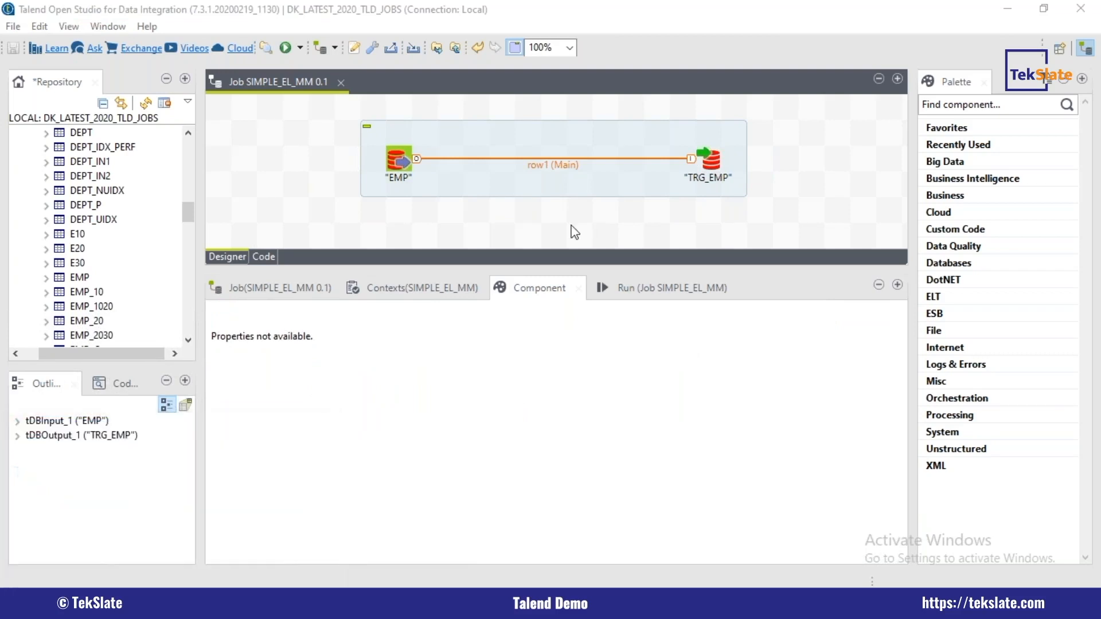
# Step: Set the SQL*Plus prompt to "DK_SRC>" with the SET SQLP command
pyautogui.write('SET S')
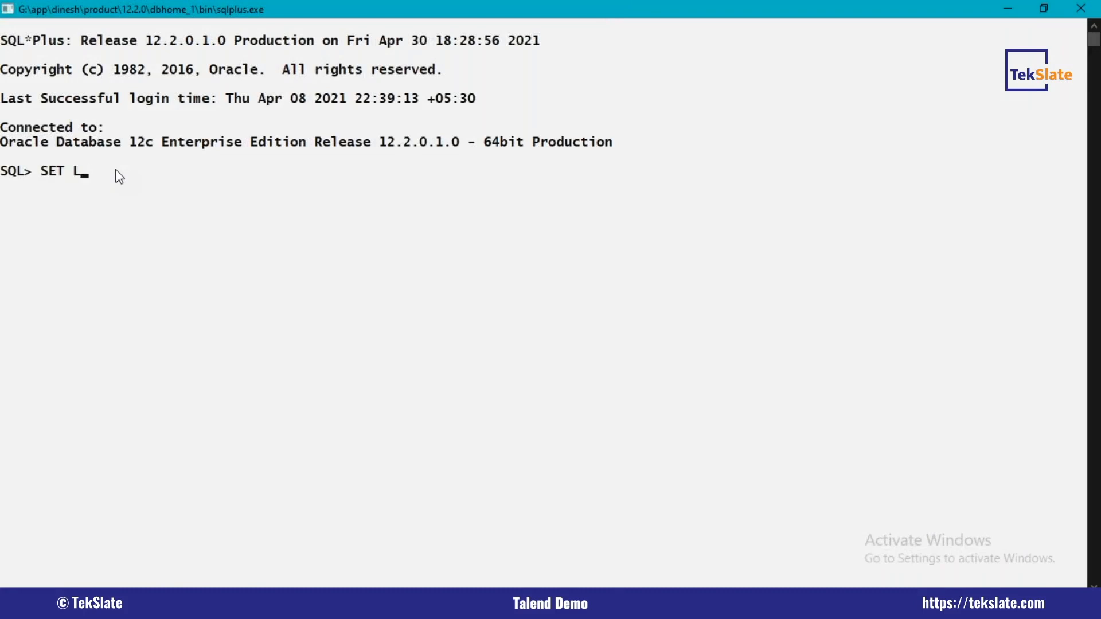
pyautogui.write(' SQLP RK_SRC>')
pyautogui.press('Return')
# Step: Adjust the SQL*Plus line size and list the source rows with SELECT * FROM EMP;
pyautogui.write('SET LIN')
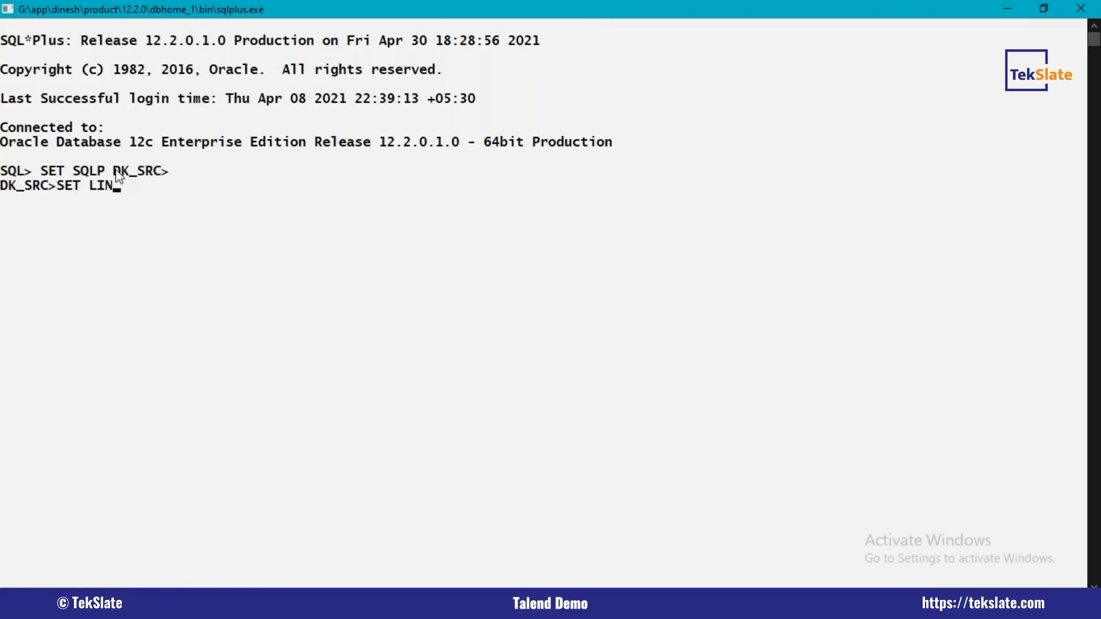
pyautogui.write('LE')
pyautogui.write('CT * FRPM')
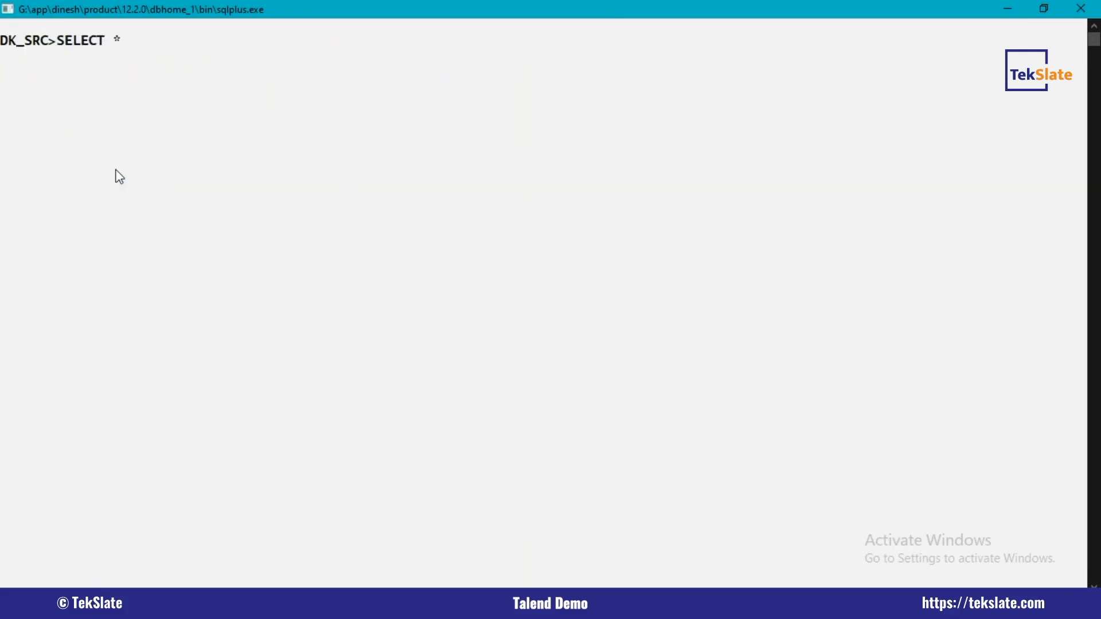
pyautogui.press('BackSpace')
pyautogui.press('BackSpace')
pyautogui.write('OM EMP;')
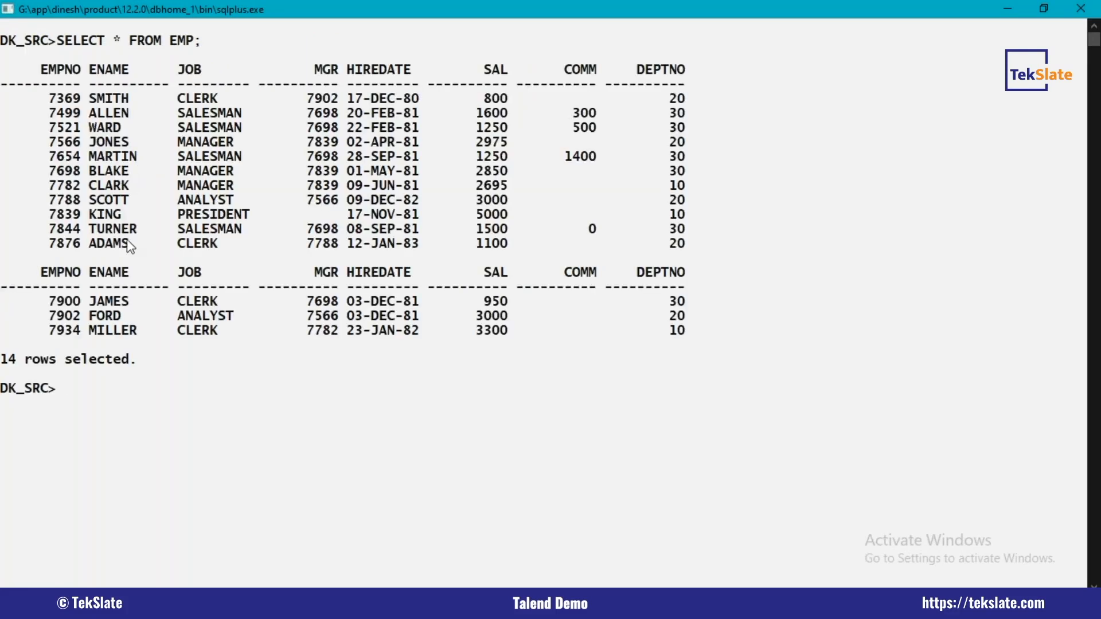
pyautogui.moveTo(2, 355); pyautogui.dragTo(153, 369)
pyautogui.click(142, 378)
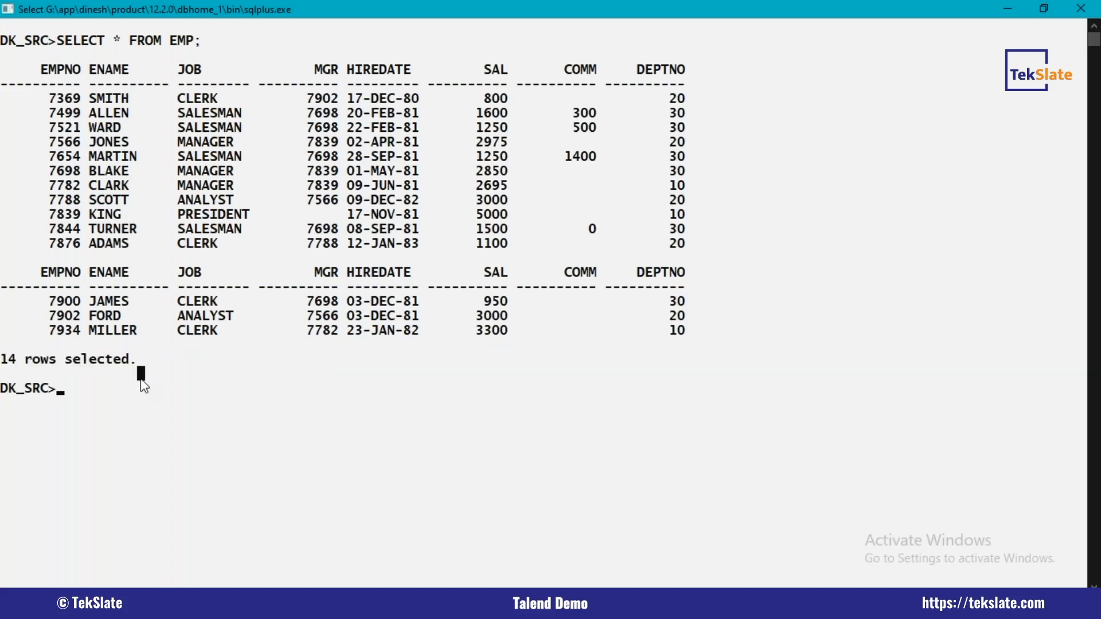
# Step: Describe the structure of the target table with DESC TRG_EMP;
pyautogui.write('DEC TRG')
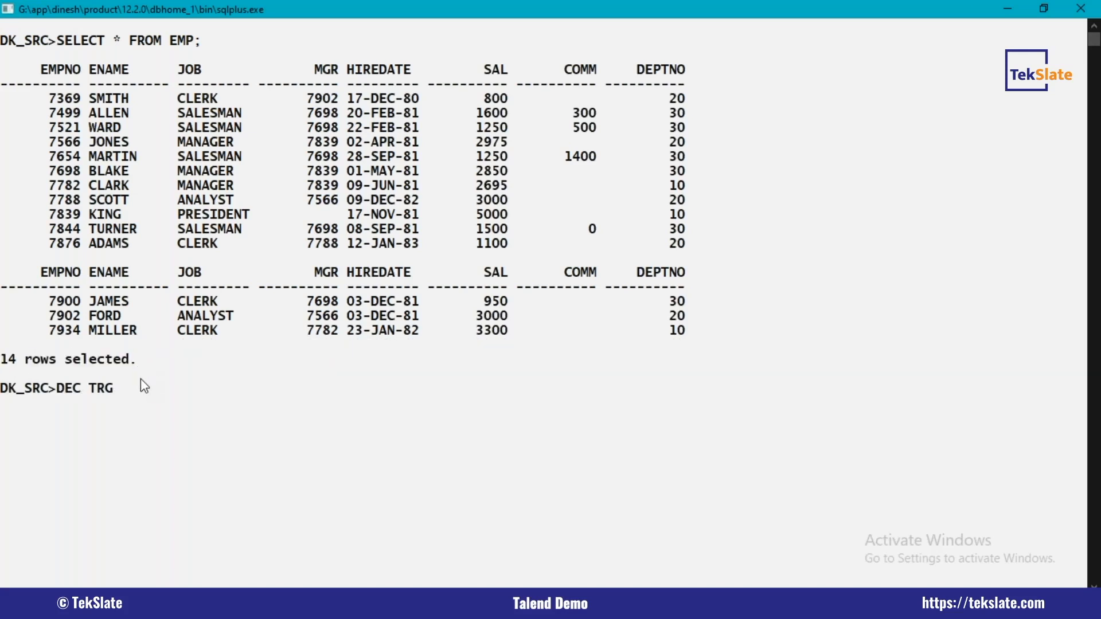
pyautogui.press('BackSpace')
pyautogui.press('BackSpace')
pyautogui.press('BackSpace')
pyautogui.press('BackSpace')
pyautogui.write('SC TRG_EMP;')
pyautogui.press('Return')
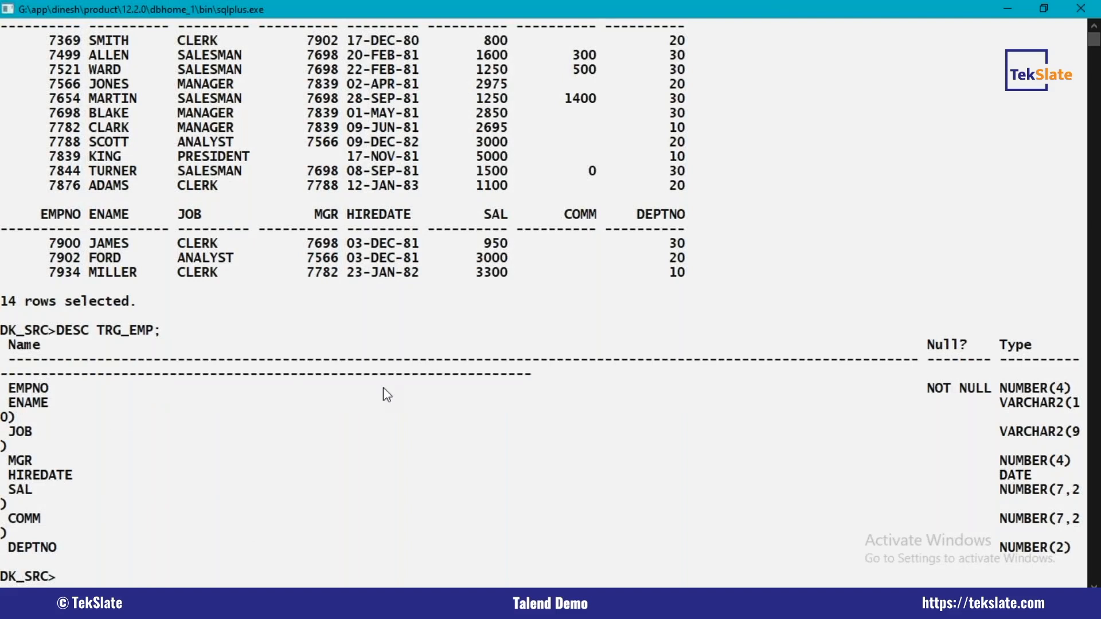
# Step: Query the existing rows of the target table with SELECT * FROM TRG_EMP;
pyautogui.write('ELECT * FROM ')
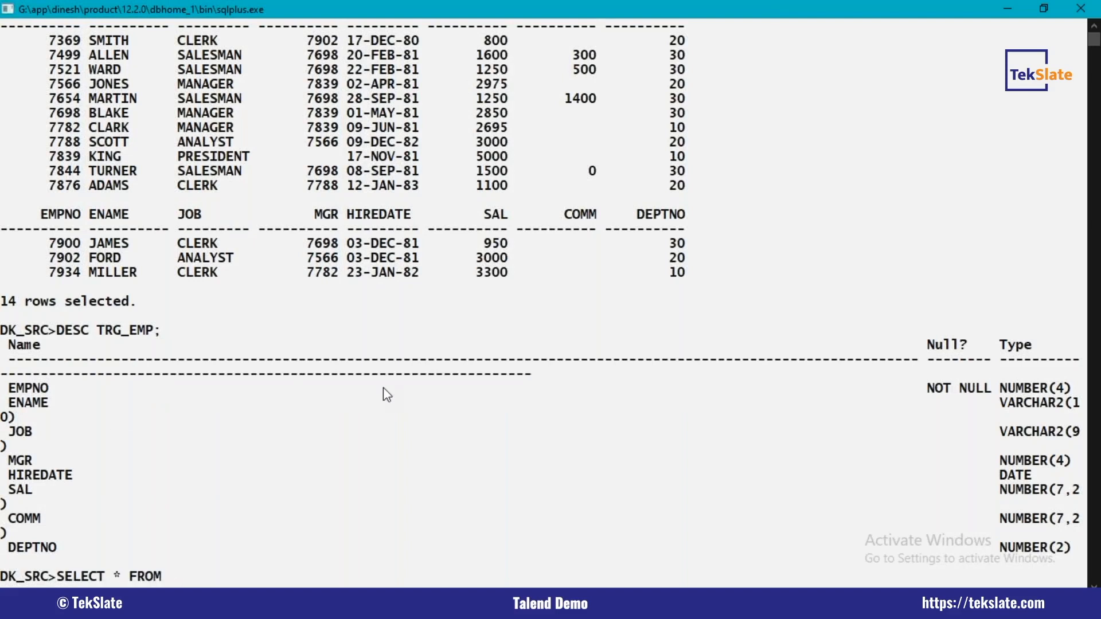
pyautogui.write('TRG_E,MP;')
pyautogui.press('BackSpace')
pyautogui.press('BackSpace')
pyautogui.press('BackSpace')
pyautogui.write('MP;')
pyautogui.press('Return')
# Step: Empty the target table with TRUNCATE TABLE TRG_EMP;
pyautogui.write('TRUNCATE TABLE TRG_)EMP')
pyautogui.press('BackSpace')
pyautogui.press('BackSpace')
pyautogui.press('BackSpace')
pyautogui.press('BackSpace')
pyautogui.write('EMP;')
pyautogui.press('Return')
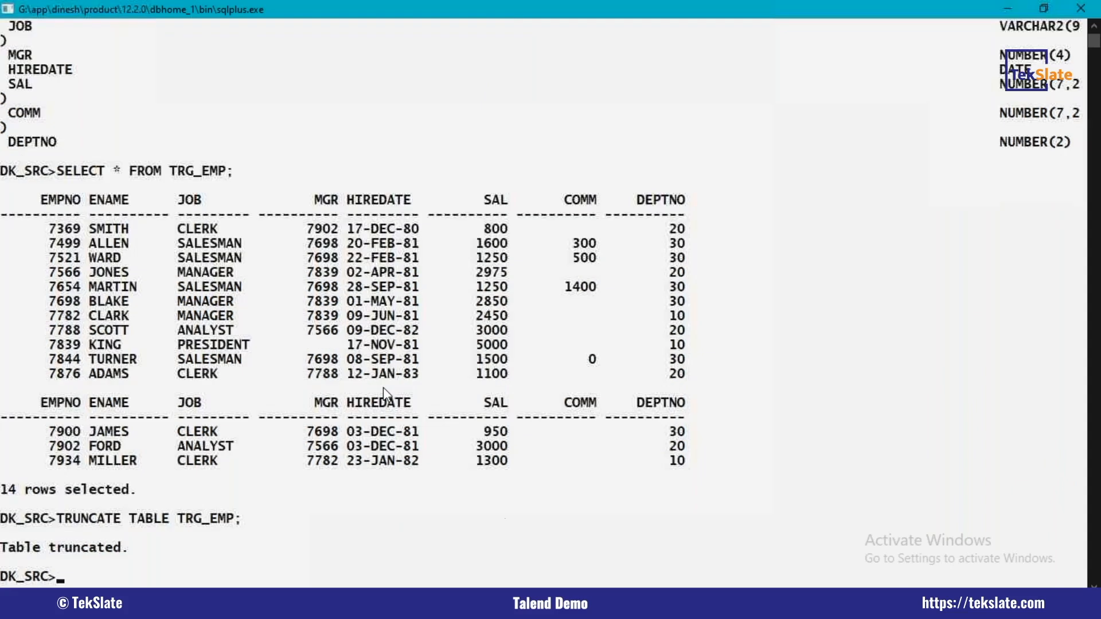
# Step: Repeat SELECT * FROM TRG_EMP; to check the table's contents following the truncate
pyautogui.press('Up')
pyautogui.press('Up')
pyautogui.press('Return')
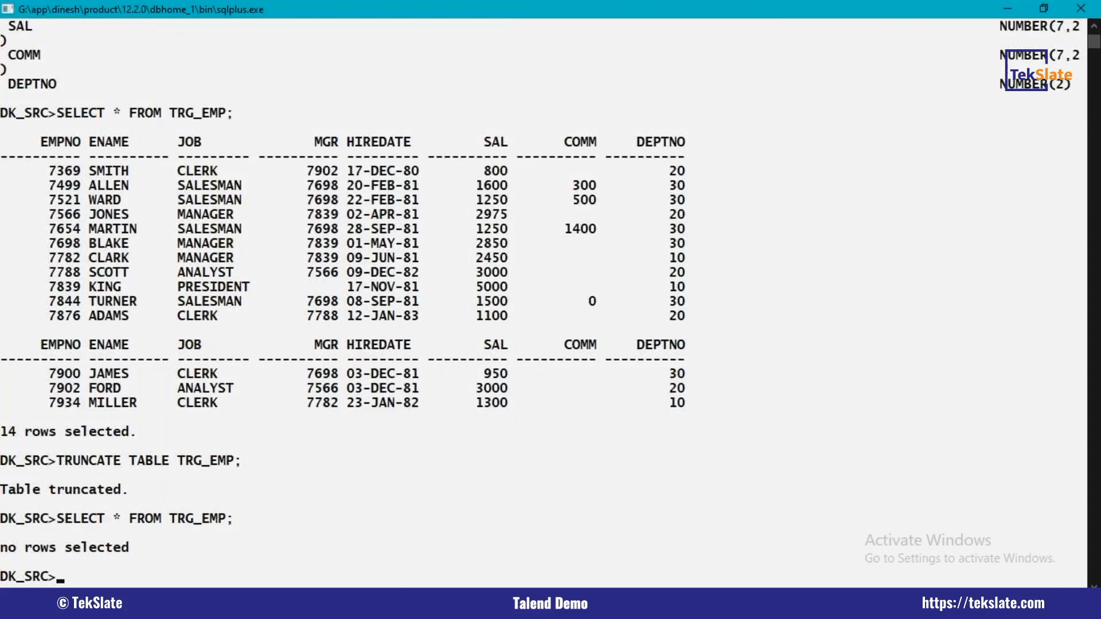
pyautogui.moveTo(172, 519); pyautogui.dragTo(244, 519)
# Step: Switch back to Talend Open Studio and set the TRG_EMP output's action on table to Default
pyautogui.hotkey('alt', 'Tab')
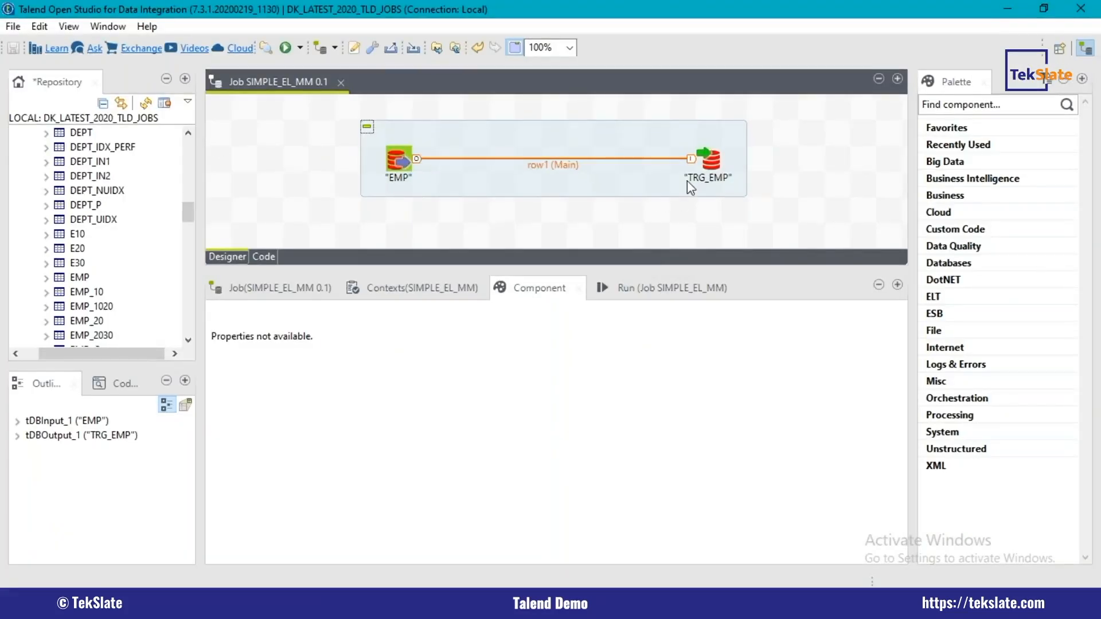
pyautogui.click(722, 160)
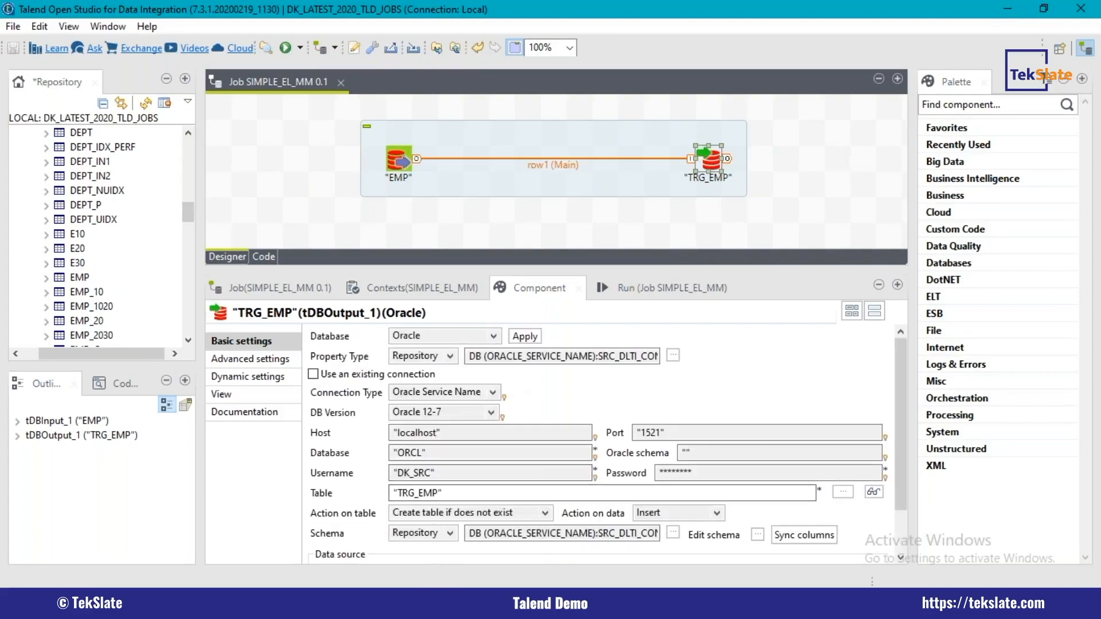
pyautogui.click(462, 513)
pyautogui.click(447, 411)
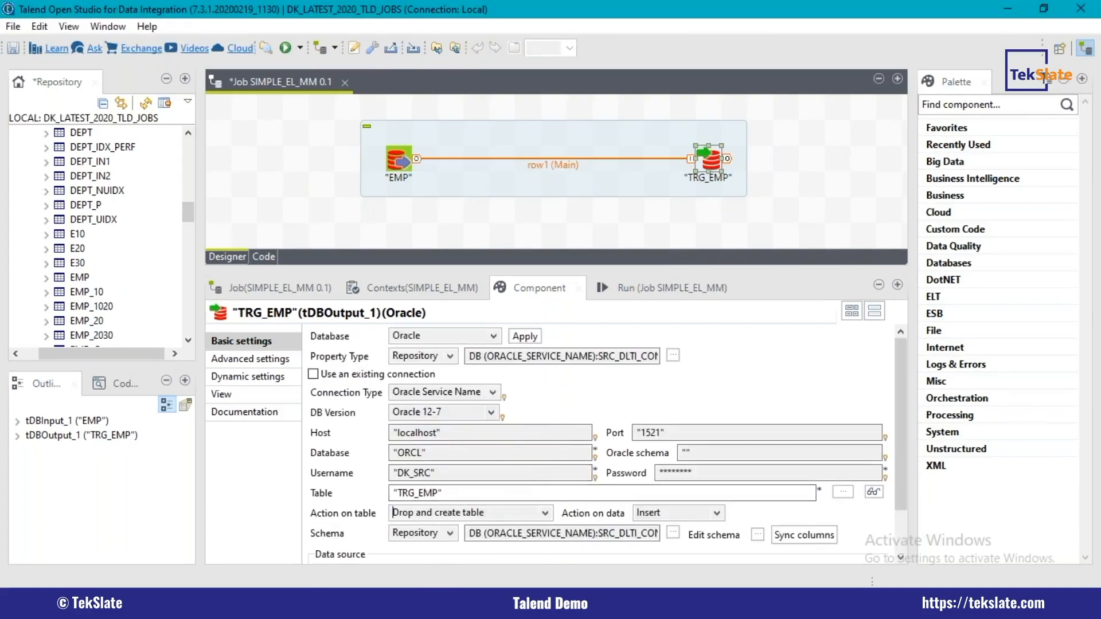
pyautogui.click(456, 512)
pyautogui.click(418, 398)
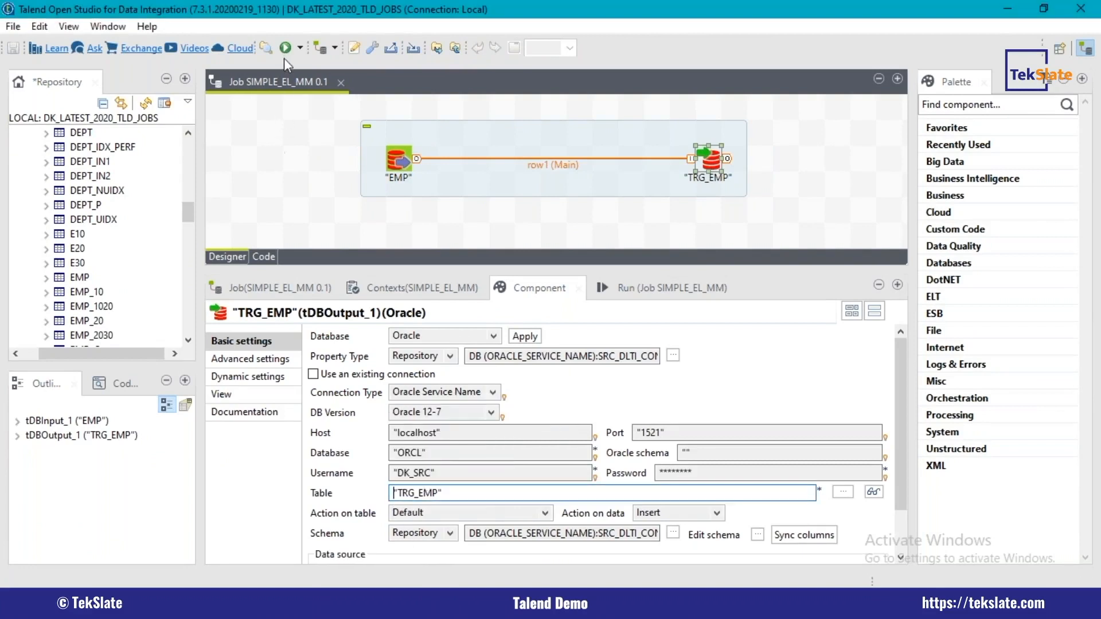
# Step: Run the SIMPLE_EL_MM job, check its execution log and row statistics, and shift the subjob slightly on the canvas
pyautogui.click(285, 49)
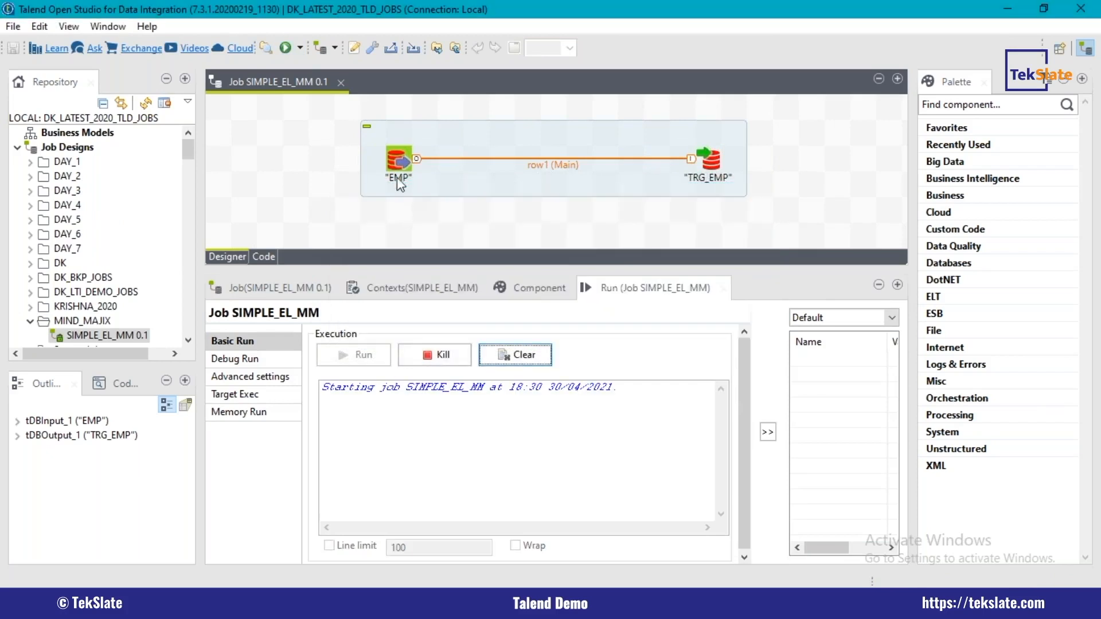
pyautogui.moveTo(366, 393); pyautogui.dragTo(616, 438)
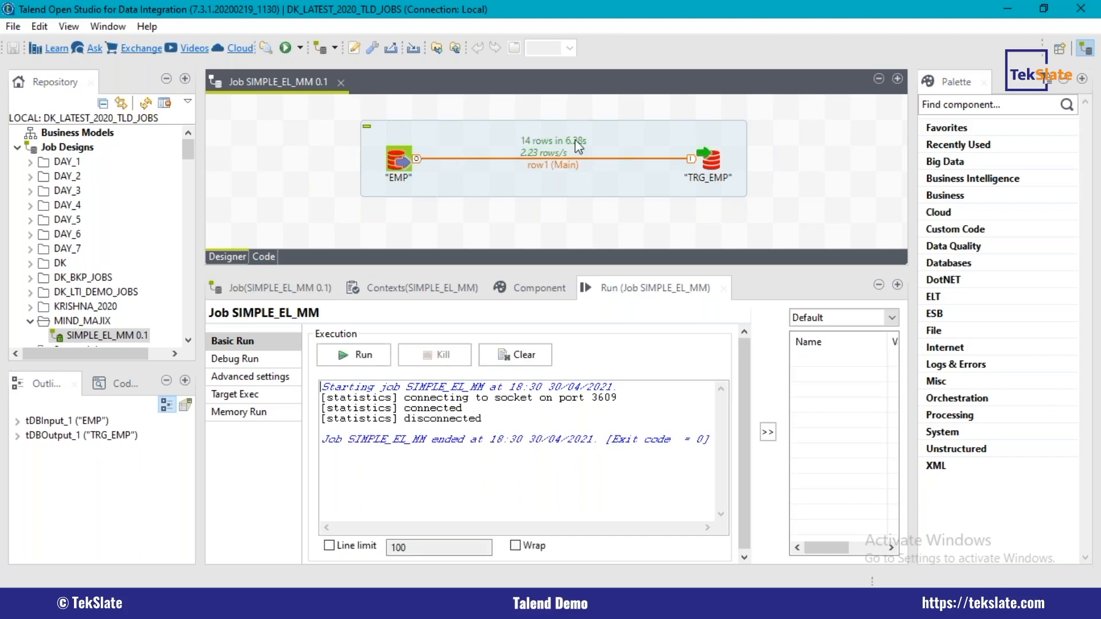
pyautogui.moveTo(365, 160); pyautogui.dragTo(441, 160)
pyautogui.moveTo(541, 166); pyautogui.dragTo(491, 172)
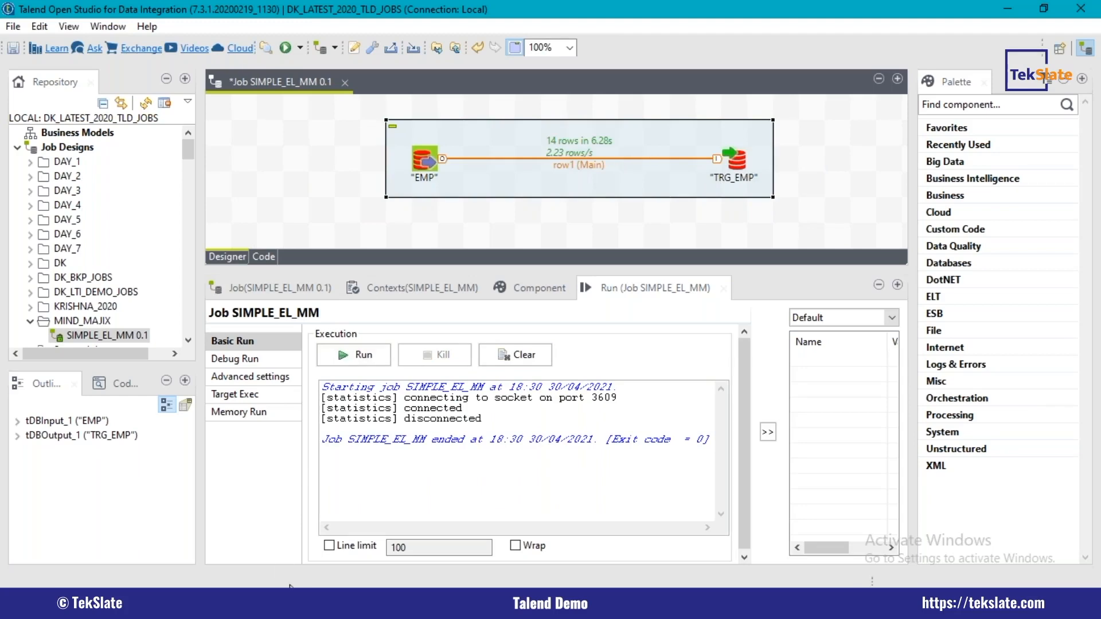
# Step: Switch to SQL*Plus and rerun SELECT * FROM TRG_EMP; to verify the rows loaded by the job
pyautogui.click(246, 603)
pyautogui.moveTo(57, 518); pyautogui.dragTo(210, 519)
pyautogui.moveTo(149, 549); pyautogui.dragTo(1, 553)
pyautogui.click(373, 571)
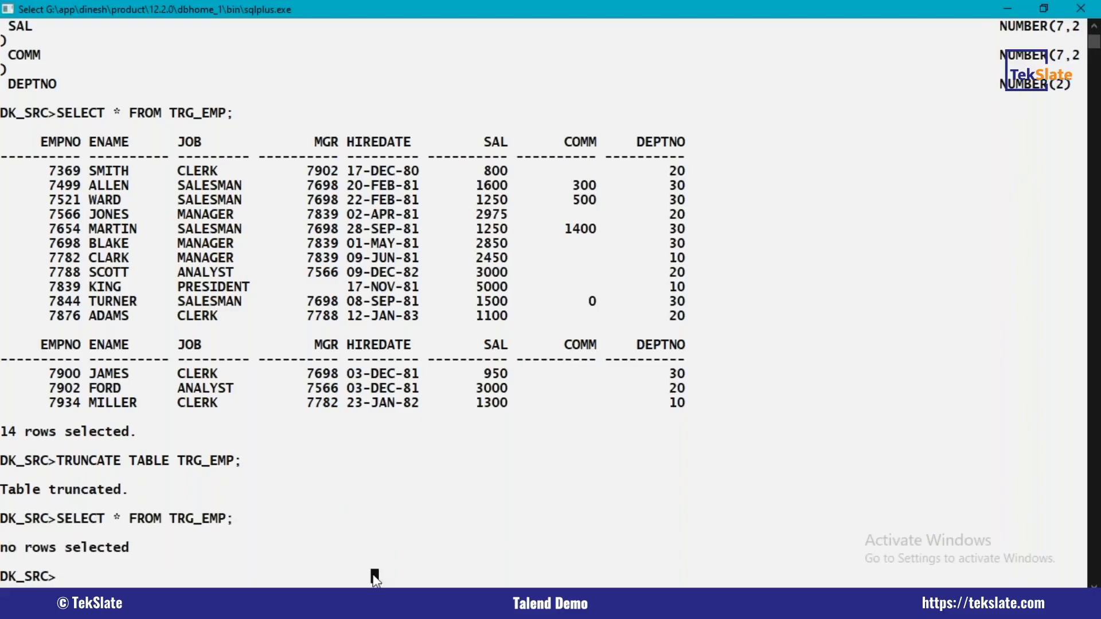
pyautogui.press('Up')
pyautogui.press('Return')
pyautogui.moveTo(41, 260); pyautogui.dragTo(719, 523)
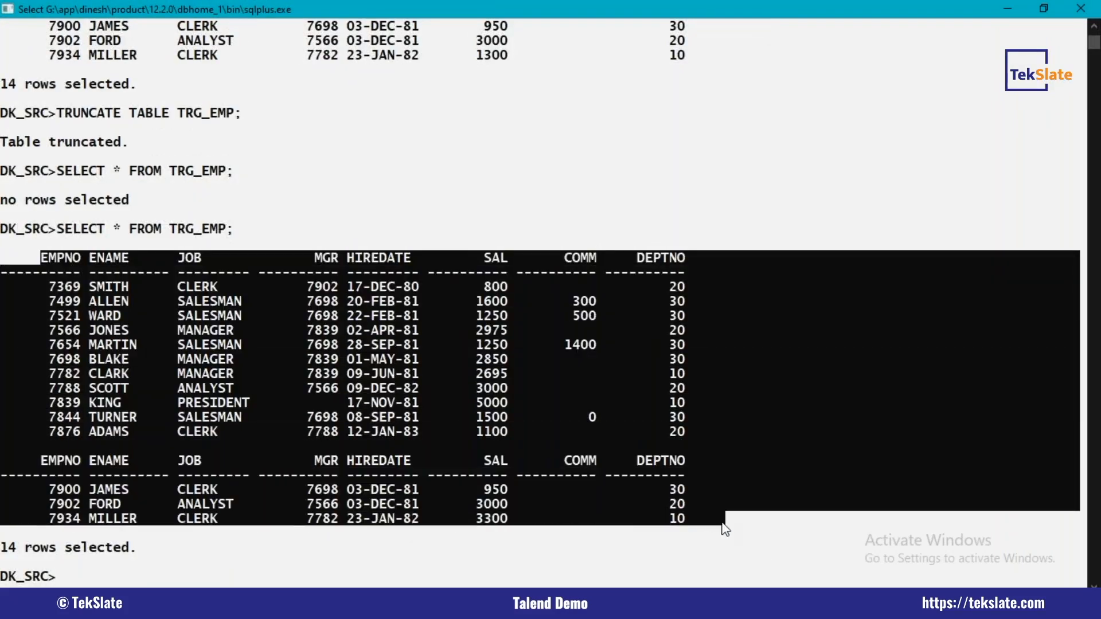
pyautogui.click(826, 505)
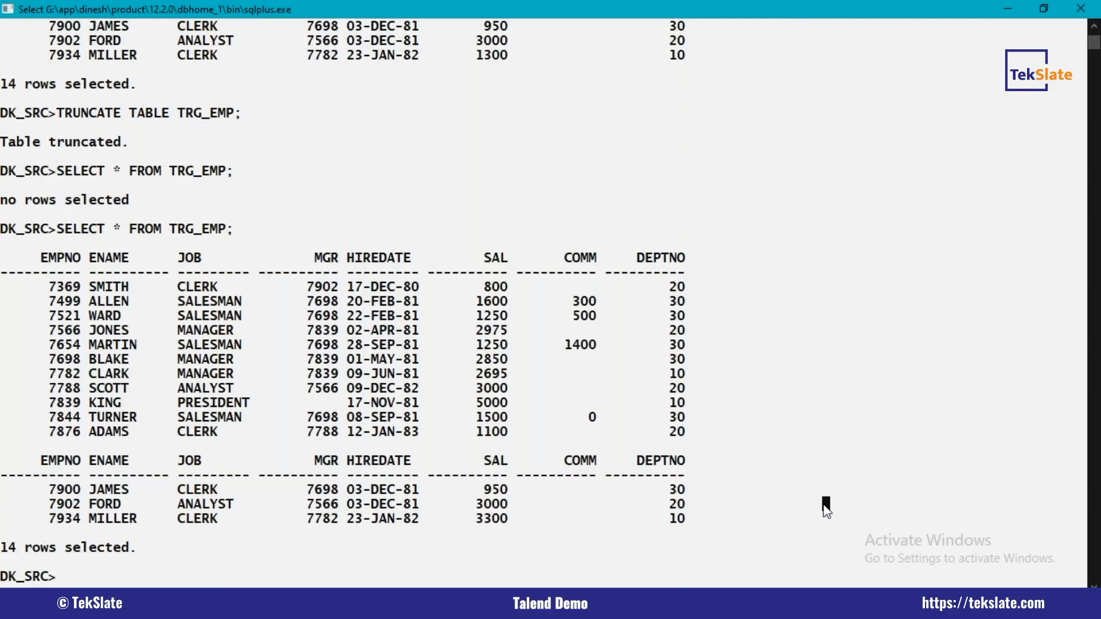
# Step: Return to Talend Open Studio and run the SIMPLE_EL_MM job a second time, glancing at SQL*Plus while it executes
pyautogui.hotkey('alt', 'Tab')
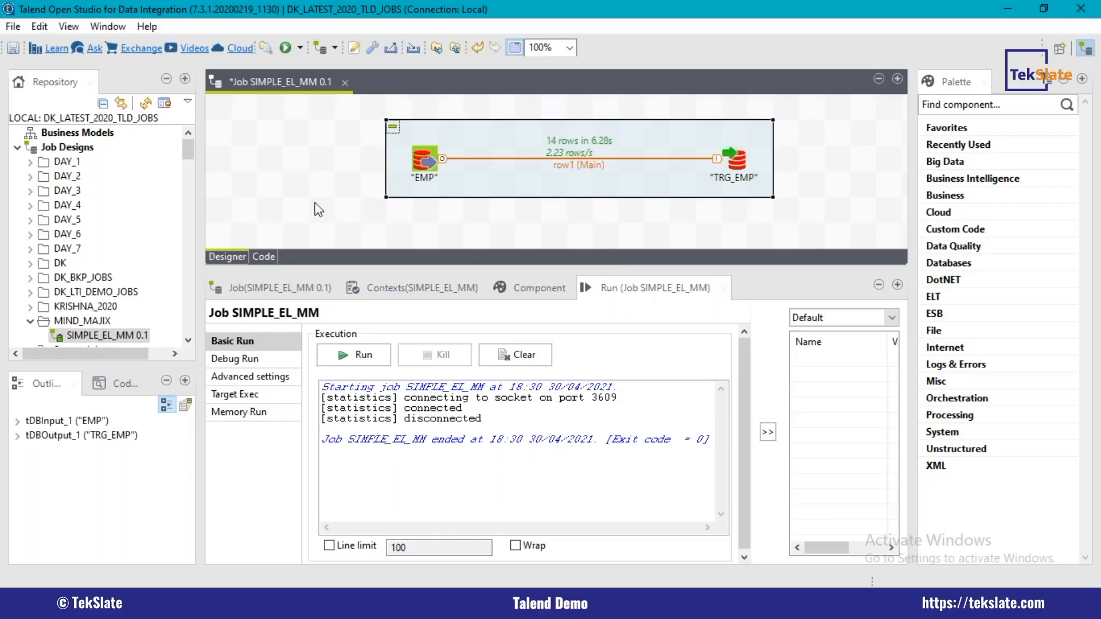
pyautogui.click(285, 48)
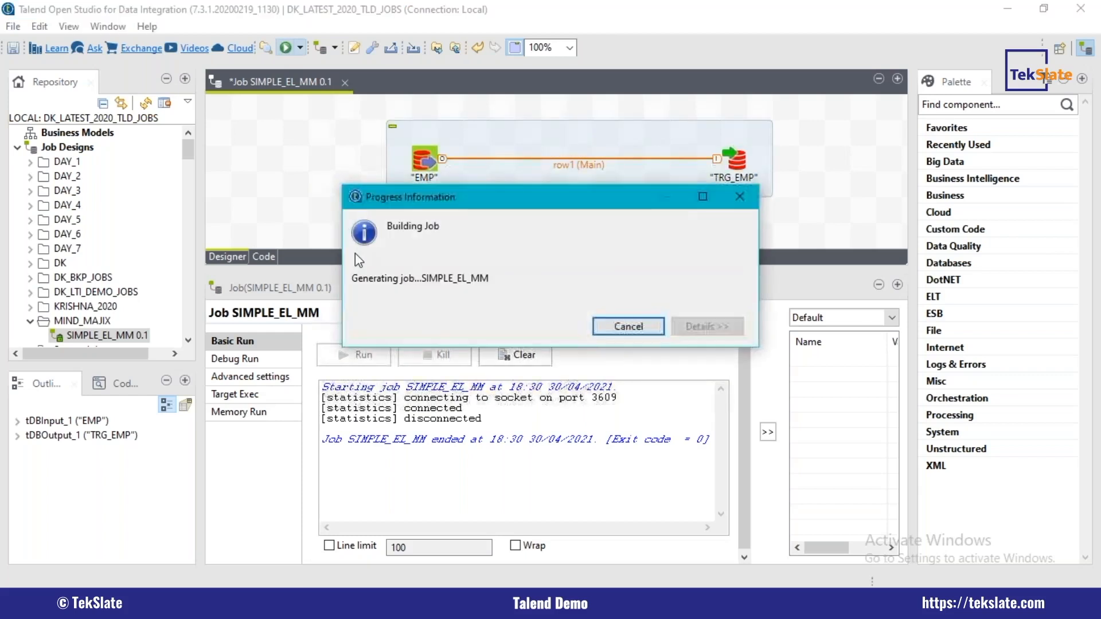
pyautogui.hotkey('alt', 'Tab')
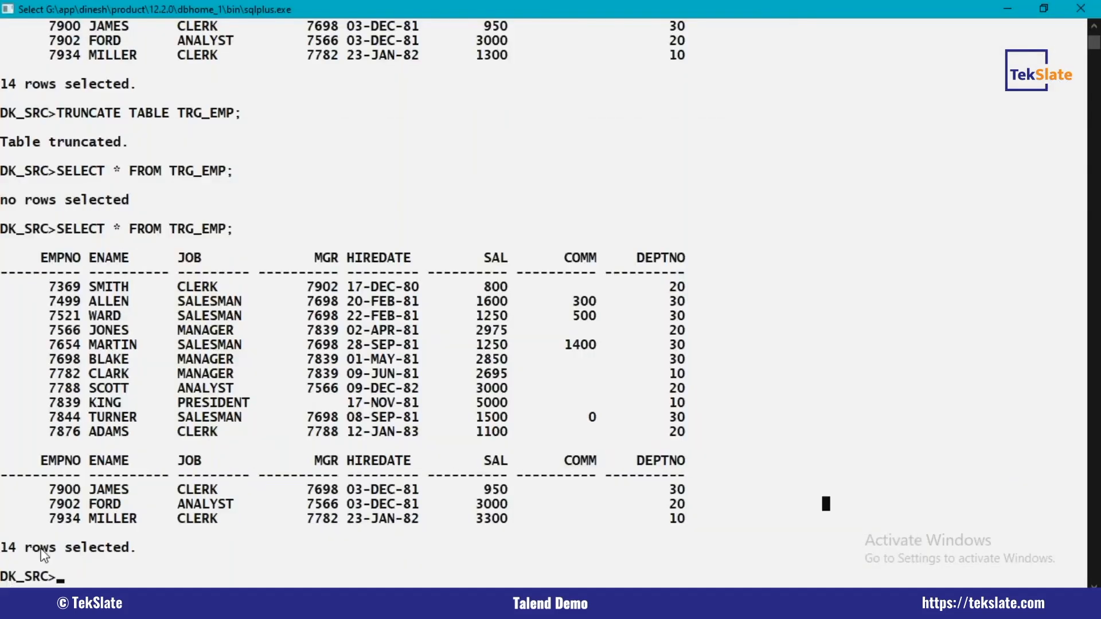
pyautogui.hotkey('alt', 'Tab')
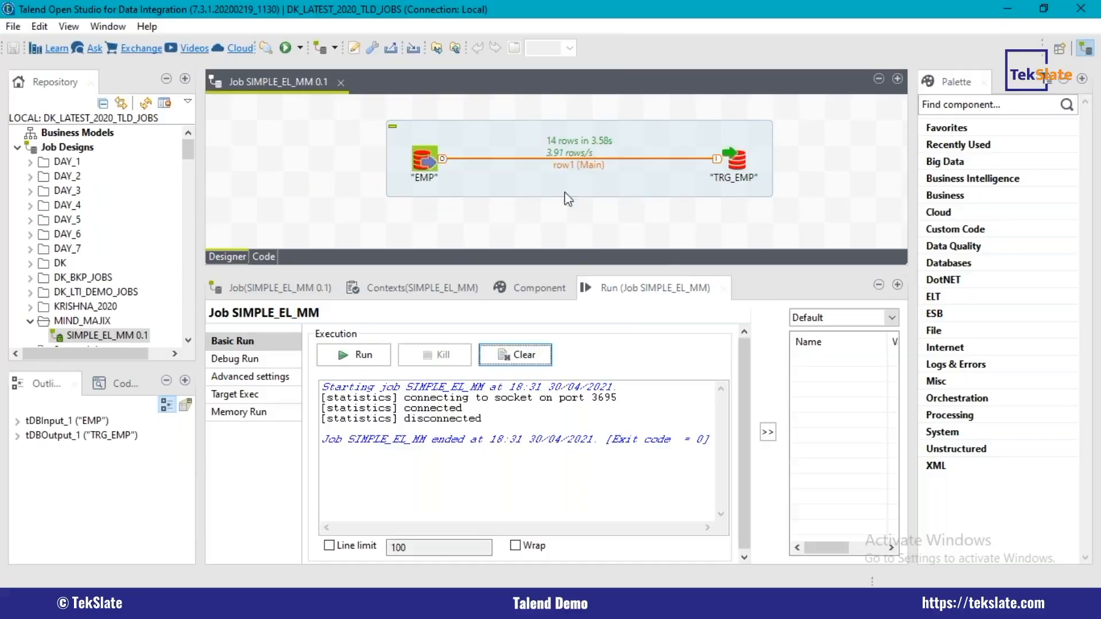
# Step: Switch to SQL*Plus and rerun the TRG_EMP query to check the row count after the second job run
pyautogui.hotkey('alt', 'Tab')
pyautogui.press('Up')
pyautogui.press('Return')
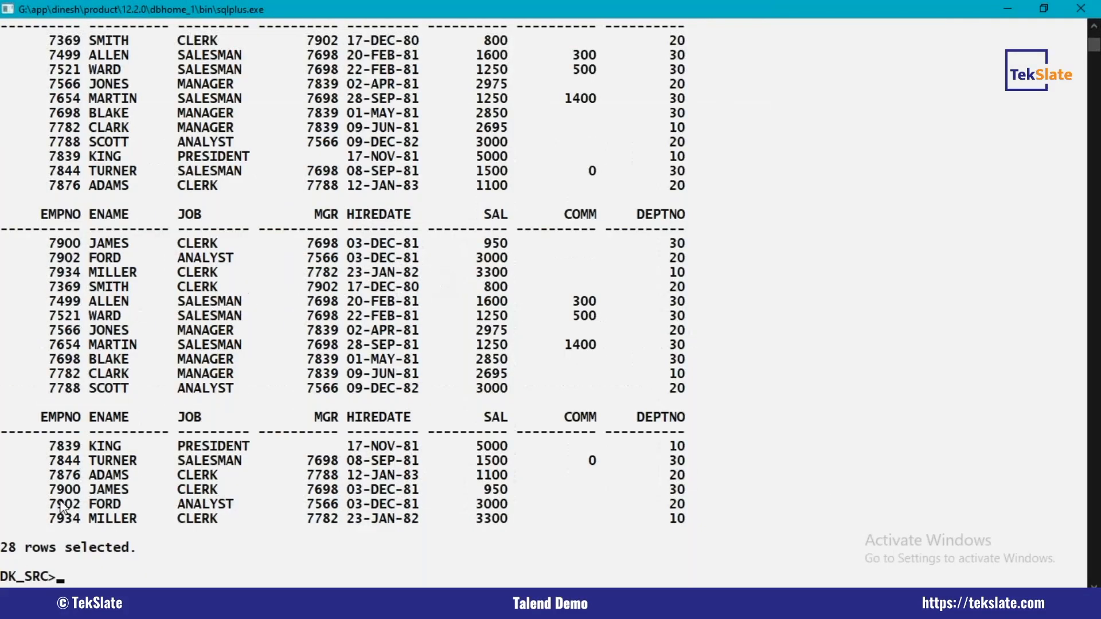
pyautogui.moveTo(3, 549); pyautogui.dragTo(140, 551)
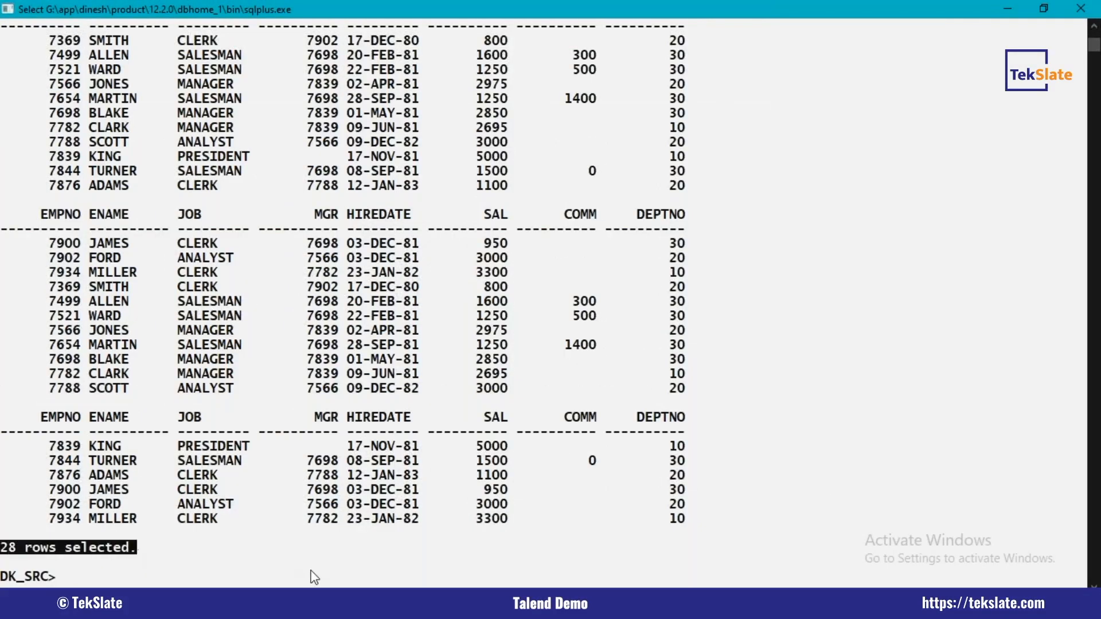
pyautogui.press('Return')
# Step: Return to Talend Open Studio and review the EMP source and TRG_EMP target components of SIMPLE_EL_MM
pyautogui.hotkey('alt', 'Tab')
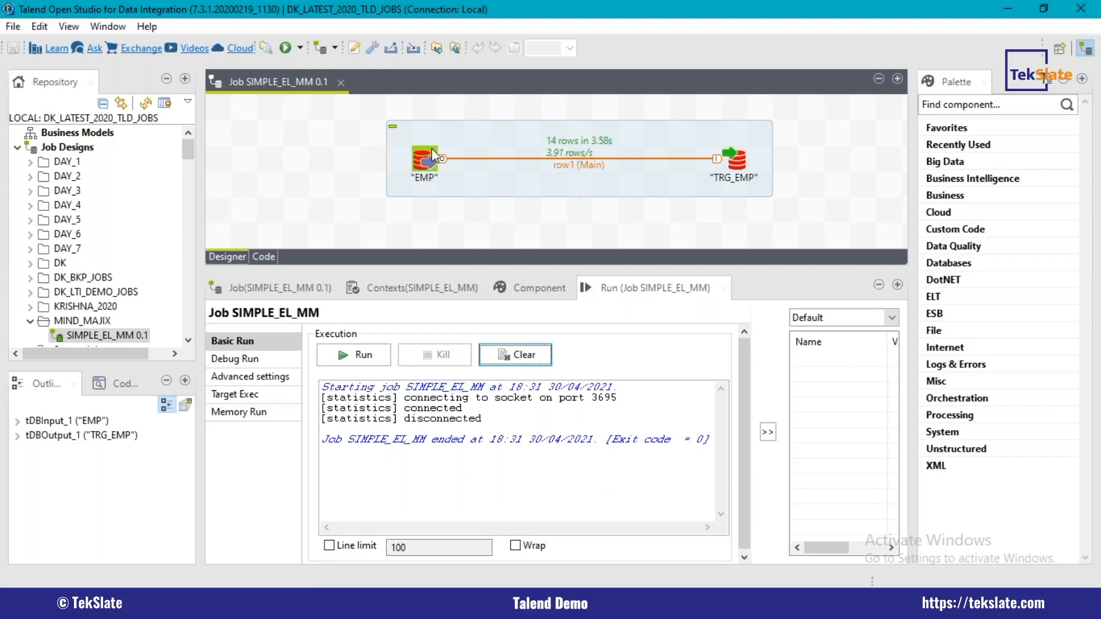
pyautogui.click(432, 167)
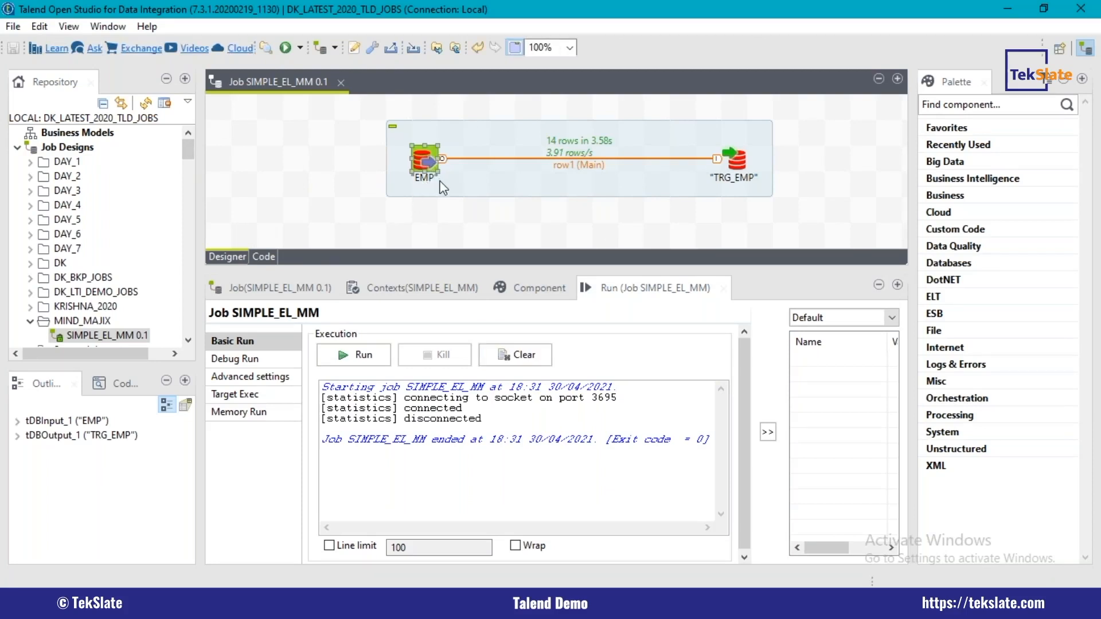
pyautogui.click(744, 165)
pyautogui.click(664, 221)
# Step: Switch to SQL*Plus and clear the screen with CL SCR
pyautogui.hotkey('alt', 'Tab')
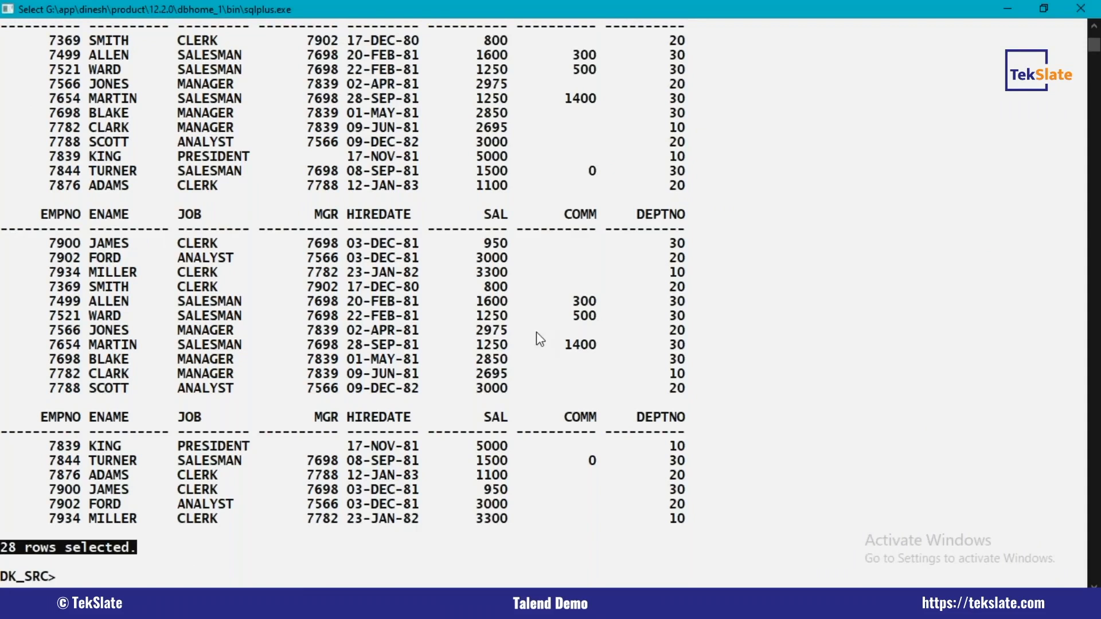
pyautogui.write('CL SCR')
pyautogui.press('Return')
# Step: Switch back to Talend Open Studio and create a job named EMP_TMAP_FILTER_MM in the MIND_MAJIX folder
pyautogui.hotkey('alt', 'Tab')
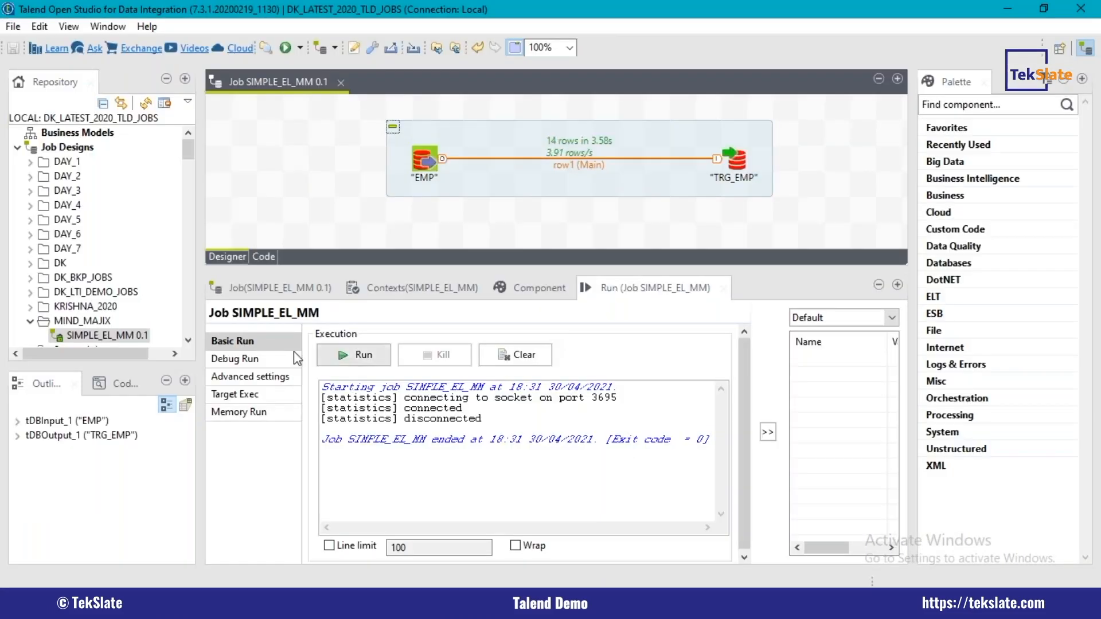
pyautogui.moveTo(193, 143); pyautogui.dragTo(193, 153)
pyautogui.rightClick(100, 205)
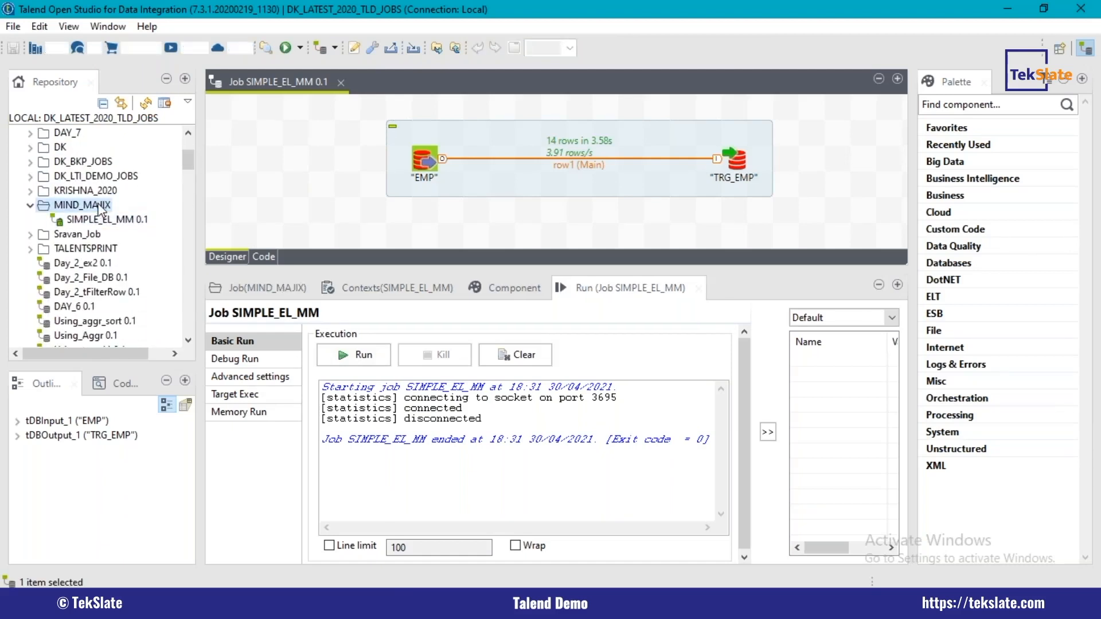
pyautogui.click(138, 213)
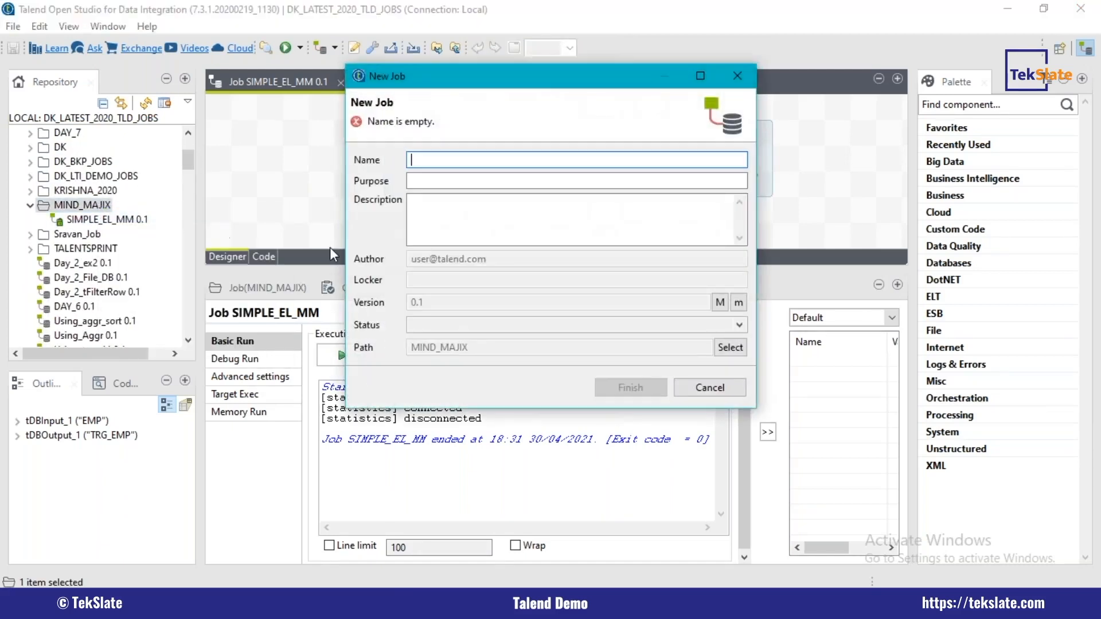
pyautogui.write('EMP_TMAP_')
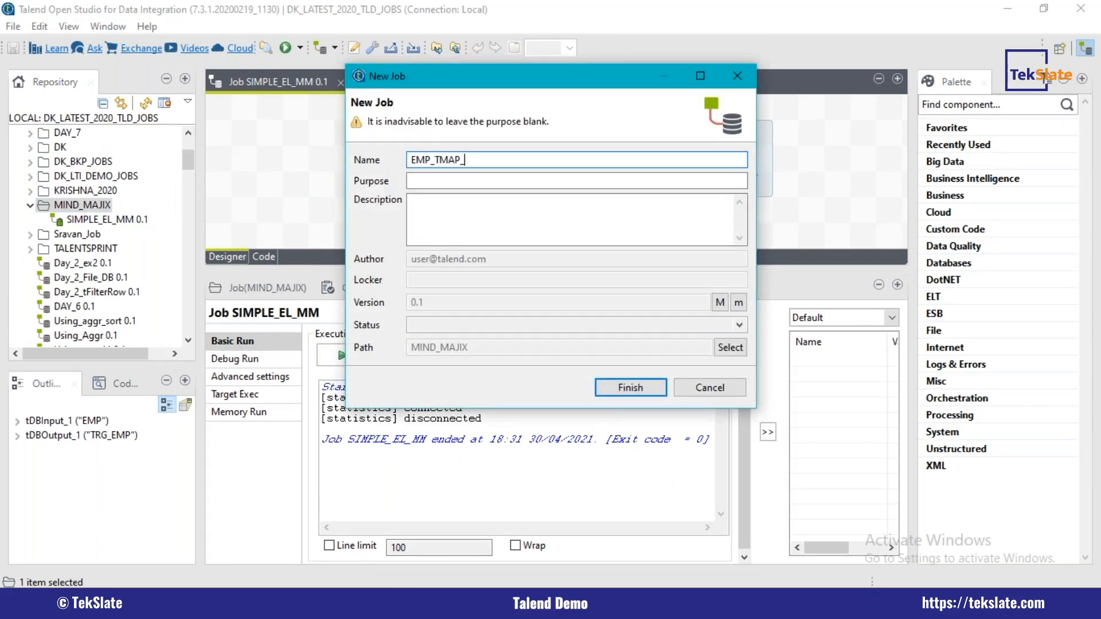
pyautogui.write('FILTER_MM')
pyautogui.click(630, 387)
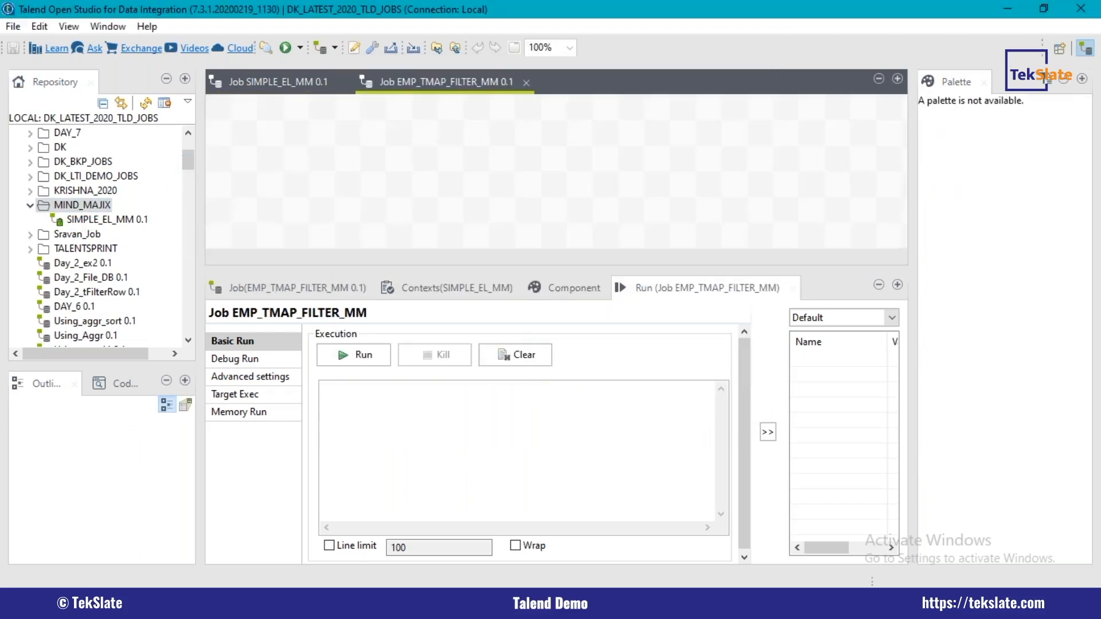
# Step: Add the EMP table schema from the SRC_DLTI_CONN connection to the canvas as an Oracle input component
pyautogui.scroll(-15, 192, 224)
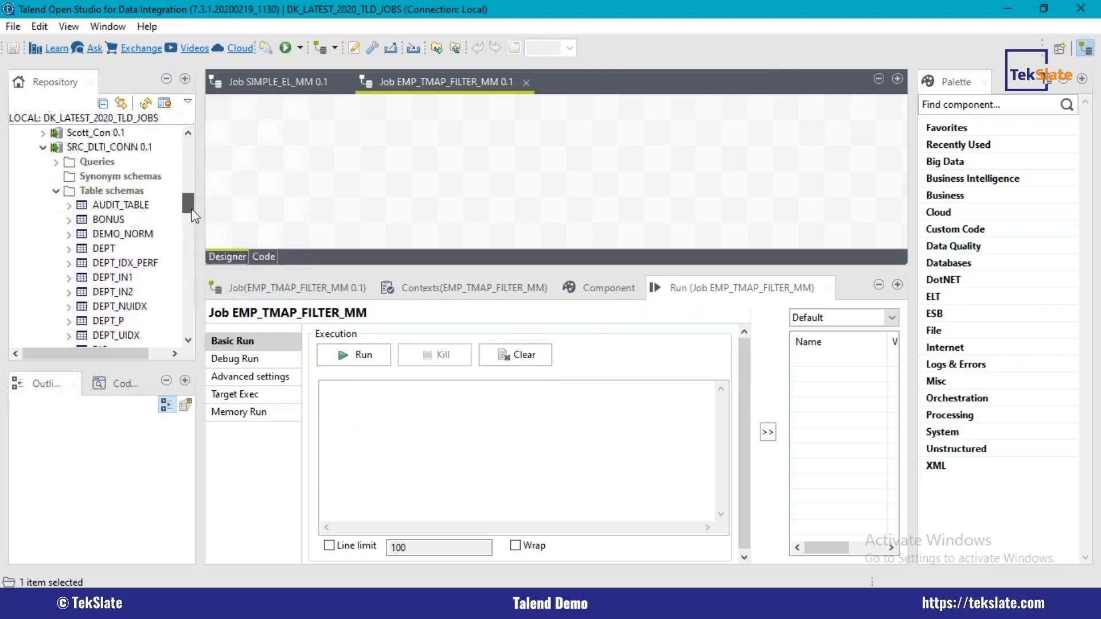
pyautogui.scroll(3, 187, 219)
pyautogui.scroll(-3, 117, 330)
pyautogui.click(102, 175)
pyautogui.moveTo(102, 176); pyautogui.dragTo(551, 172)
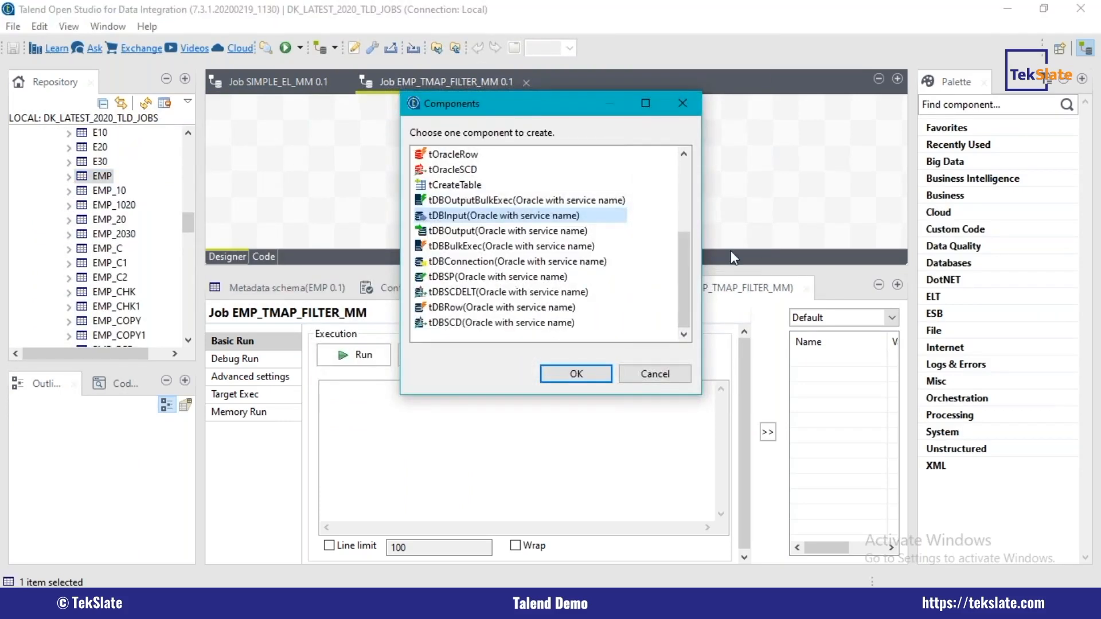
pyautogui.moveTo(687, 247); pyautogui.dragTo(687, 180)
pyautogui.doubleClick(465, 184)
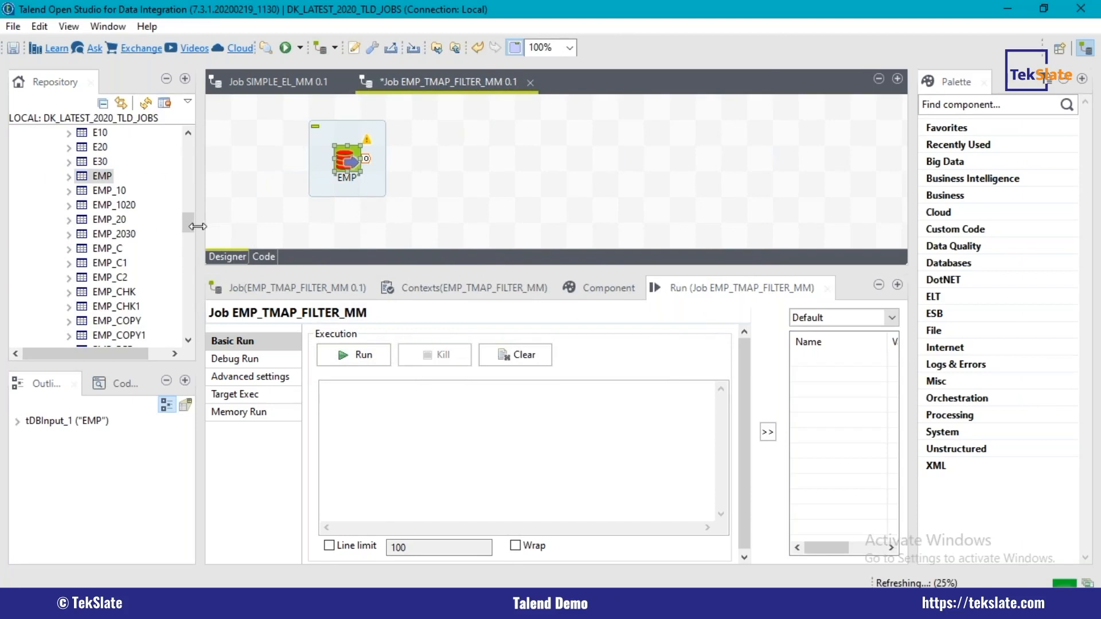
# Step: Add the EMP table schema again as an Oracle output component, placed apart from the EMP input
pyautogui.moveTo(188, 222); pyautogui.dragTo(188, 247)
pyautogui.moveTo(102, 190); pyautogui.dragTo(678, 184)
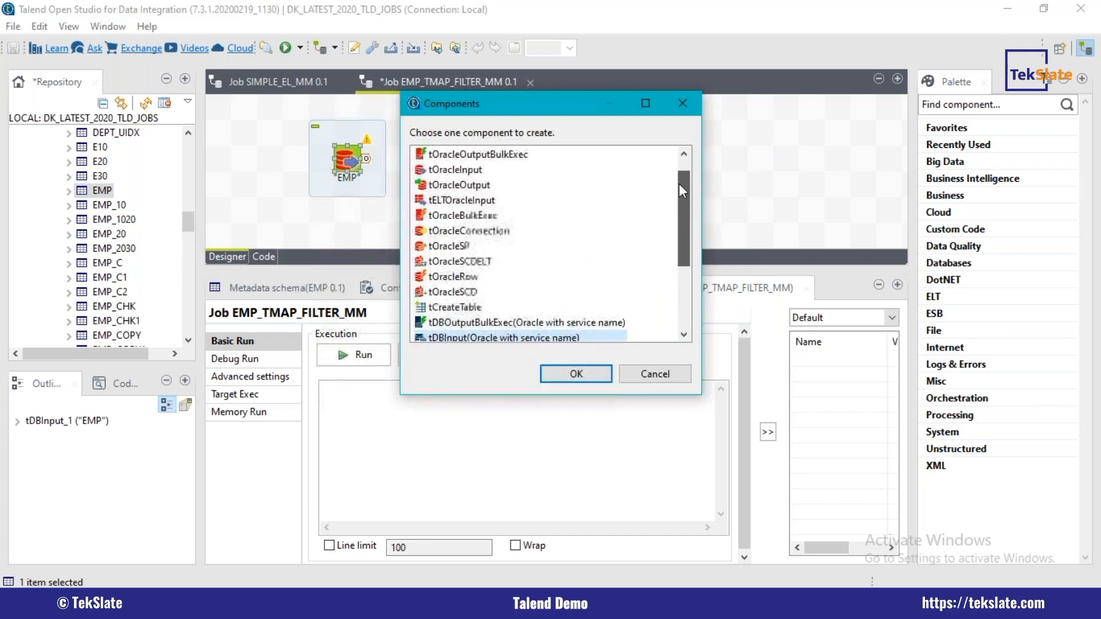
pyautogui.click(440, 187)
pyautogui.doubleClick(439, 186)
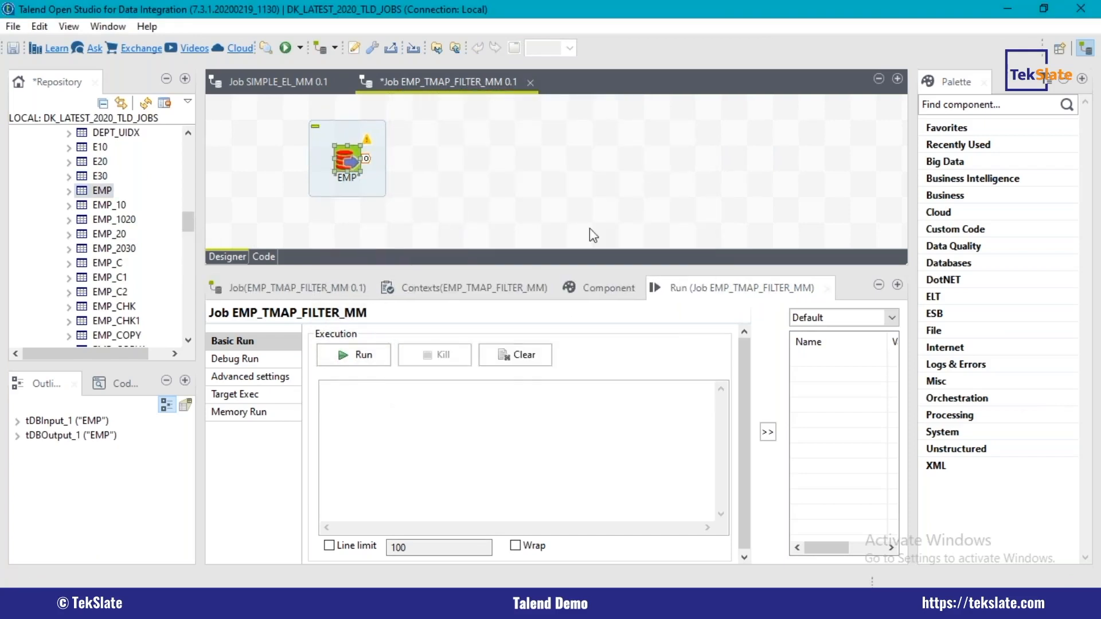
# Step: Set the output component's table to "MM_EMP_FIL" and its action on table to Create table if does not exist
pyautogui.doubleClick(580, 141)
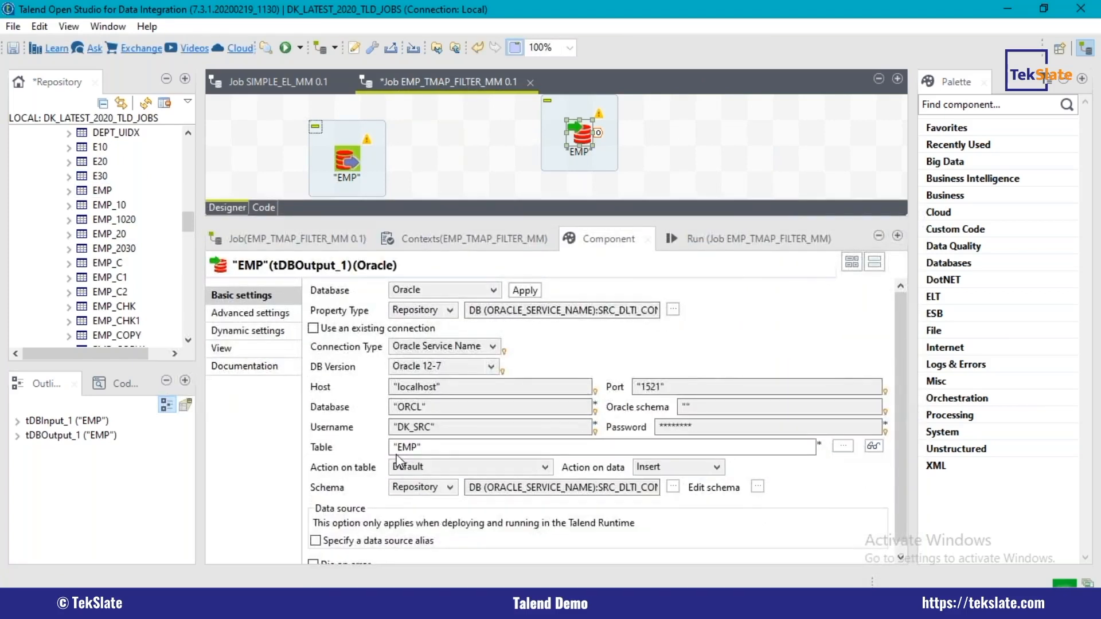
pyautogui.click(406, 449)
pyautogui.write('MM_EMP')
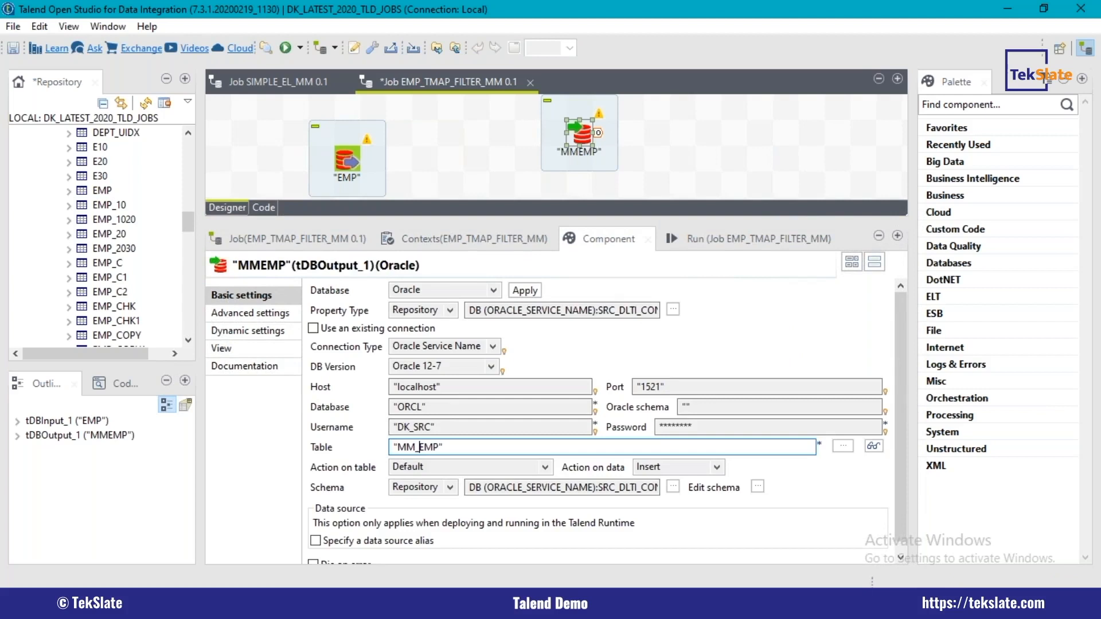
pyautogui.write('_FIL')
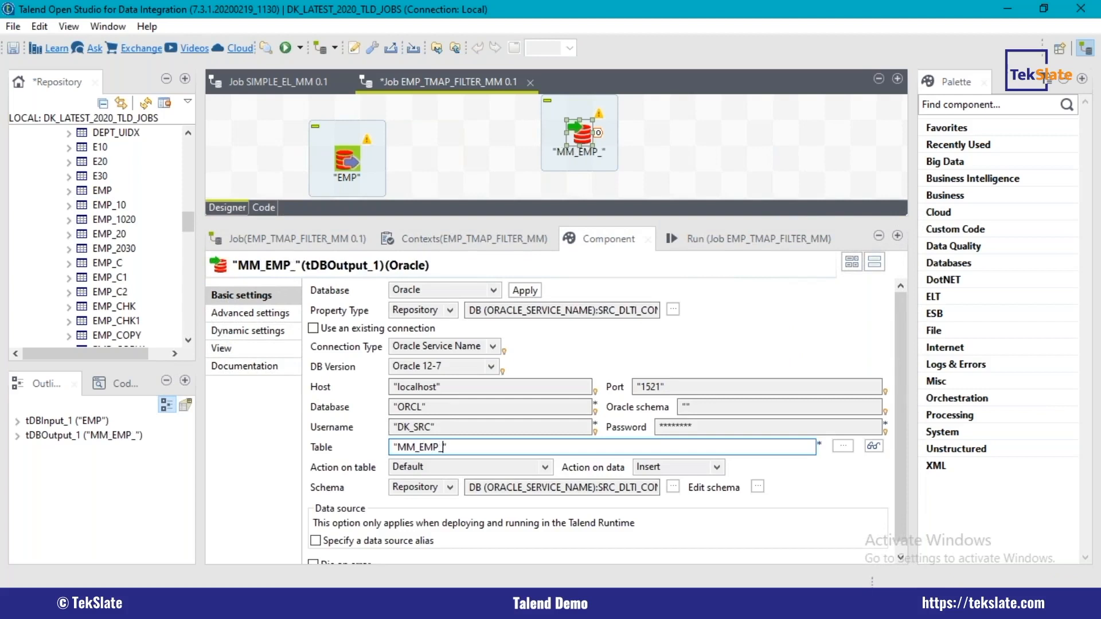
pyautogui.click(431, 466)
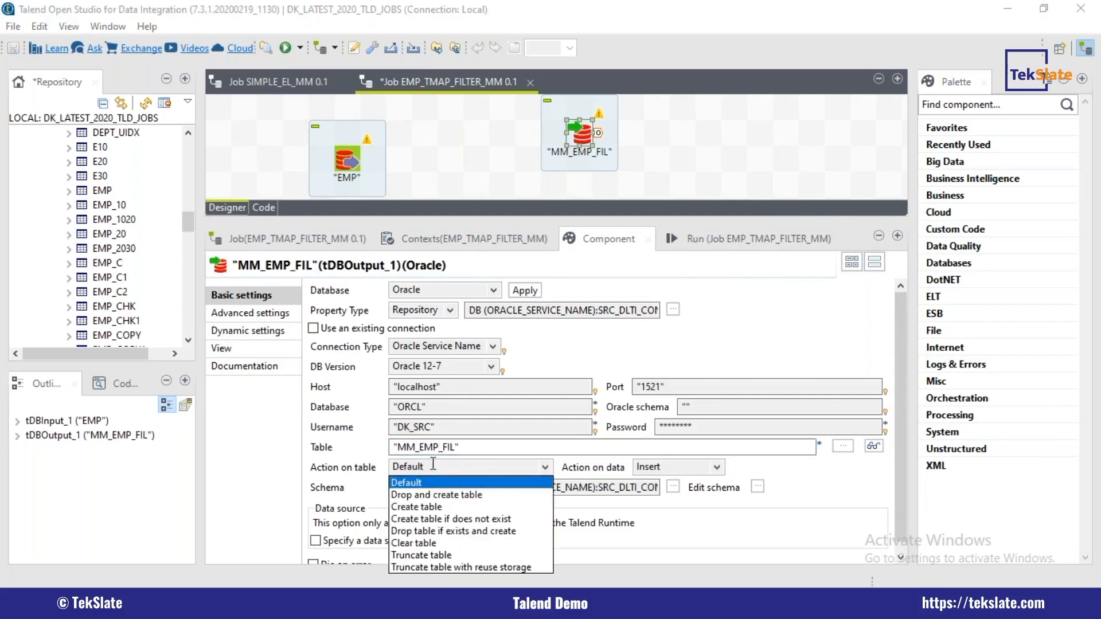
pyautogui.click(444, 519)
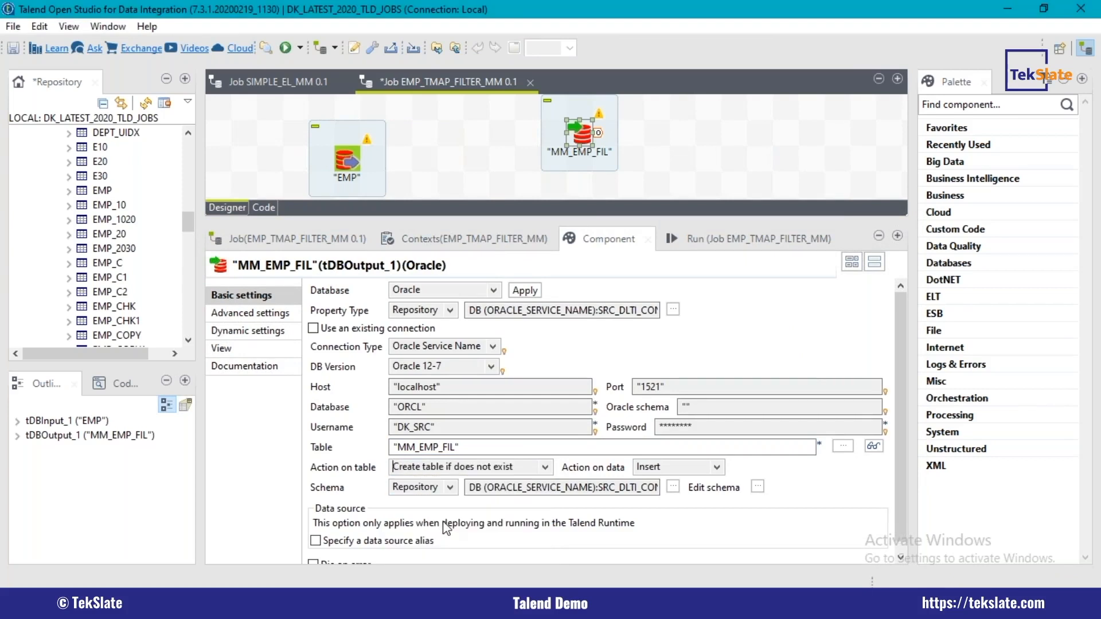
# Step: Move the MM_EMP_FIL output farther from EMP, enlarge the design area and add a tMap component between them
pyautogui.moveTo(588, 134); pyautogui.dragTo(666, 160)
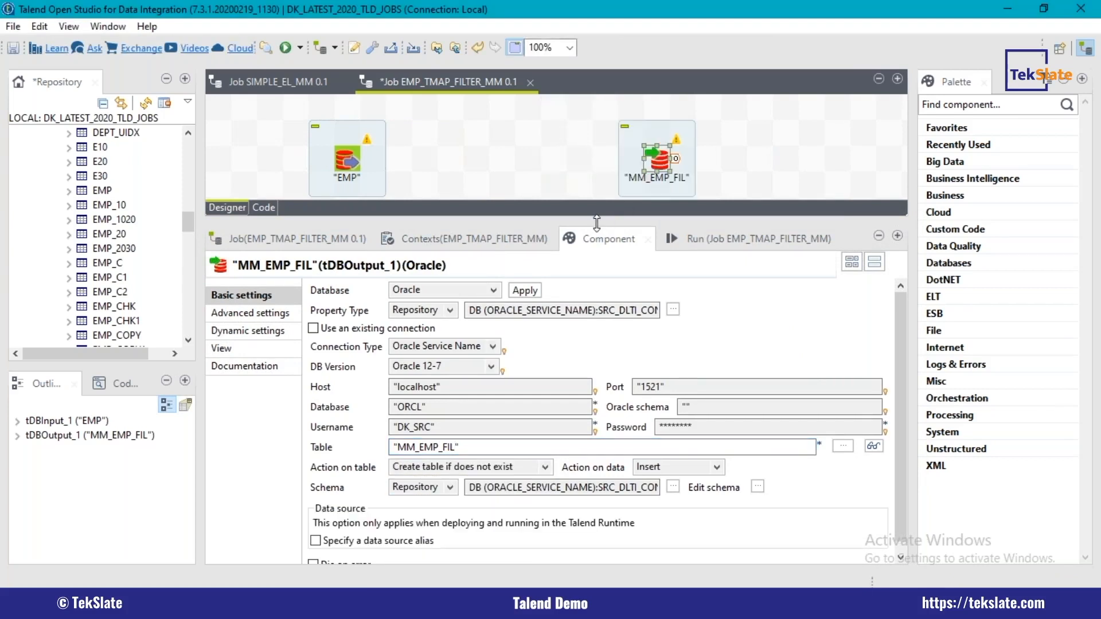
pyautogui.moveTo(608, 306); pyautogui.dragTo(607, 318)
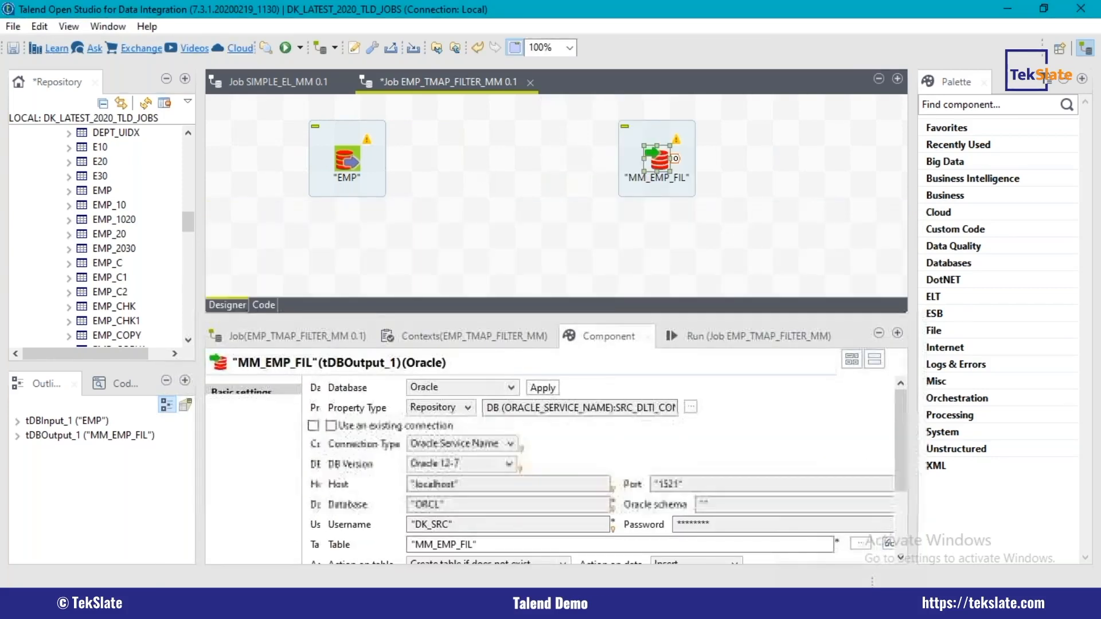
pyautogui.click(474, 155)
pyautogui.write('Tmap')
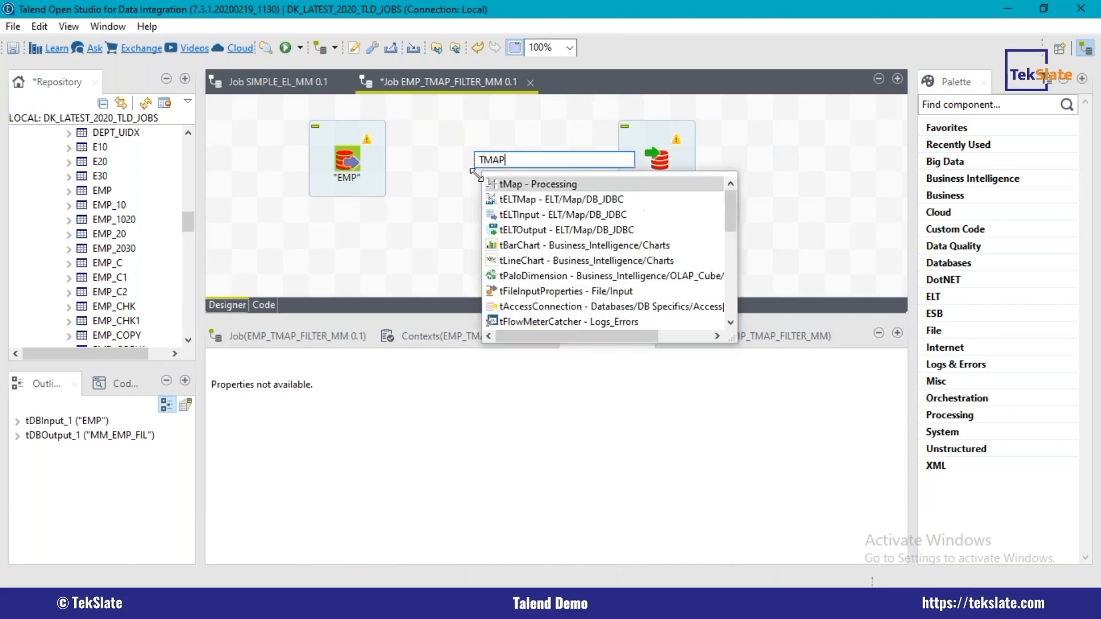
pyautogui.press('Return')
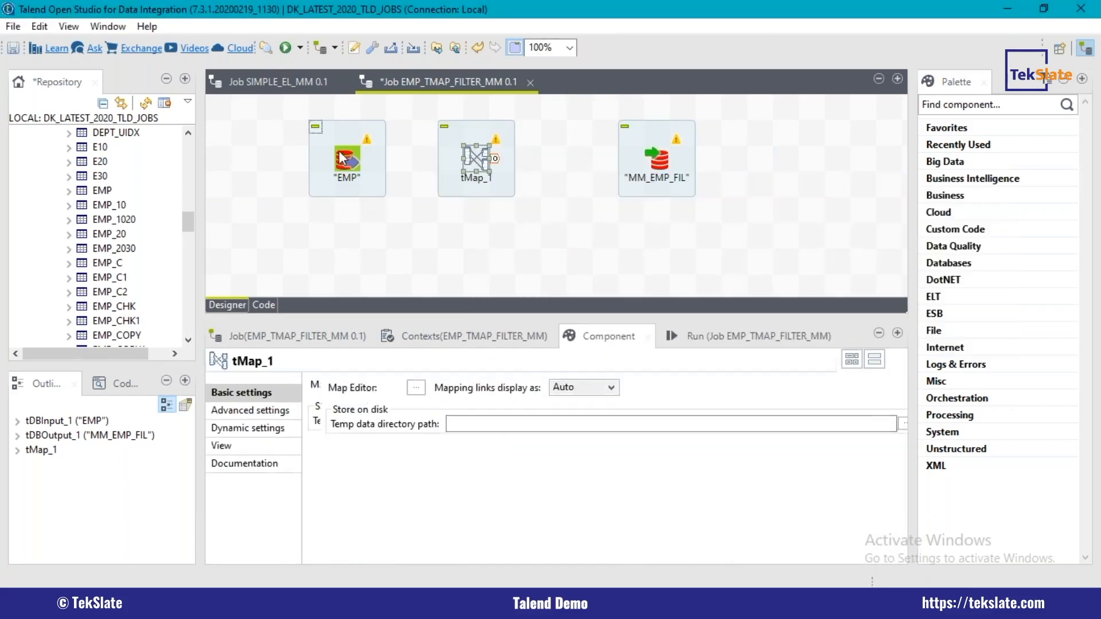
# Step: Spread out the three components on the canvas and link EMP to tMap_1 with a main row
pyautogui.click(344, 161)
pyautogui.moveTo(661, 158); pyautogui.dragTo(696, 166)
pyautogui.moveTo(687, 154); pyautogui.dragTo(709, 182)
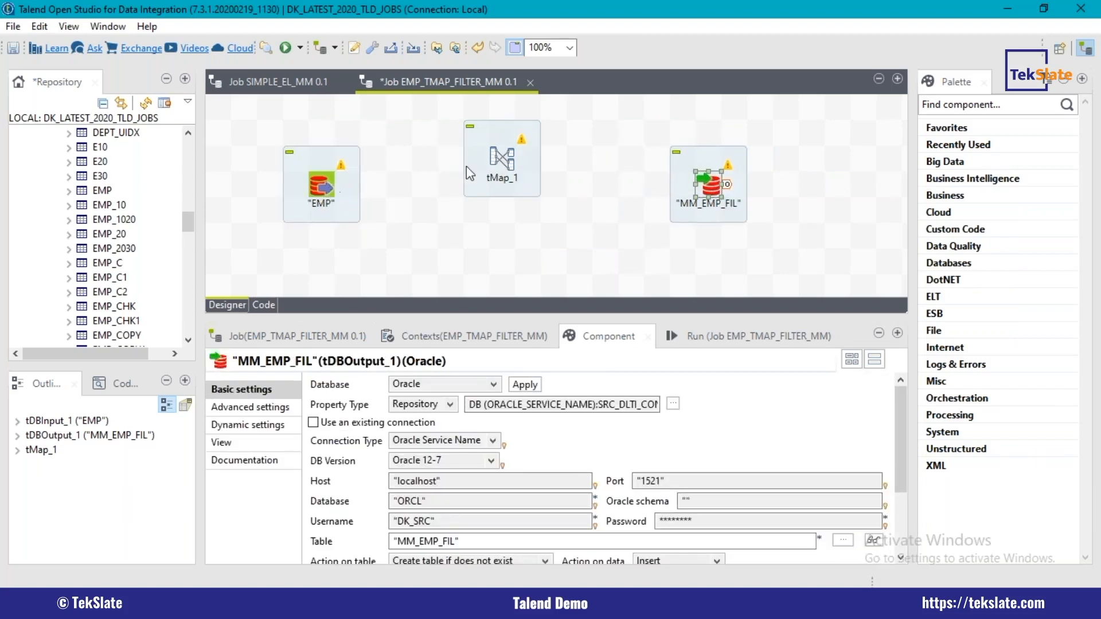
pyautogui.moveTo(332, 185); pyautogui.dragTo(506, 163)
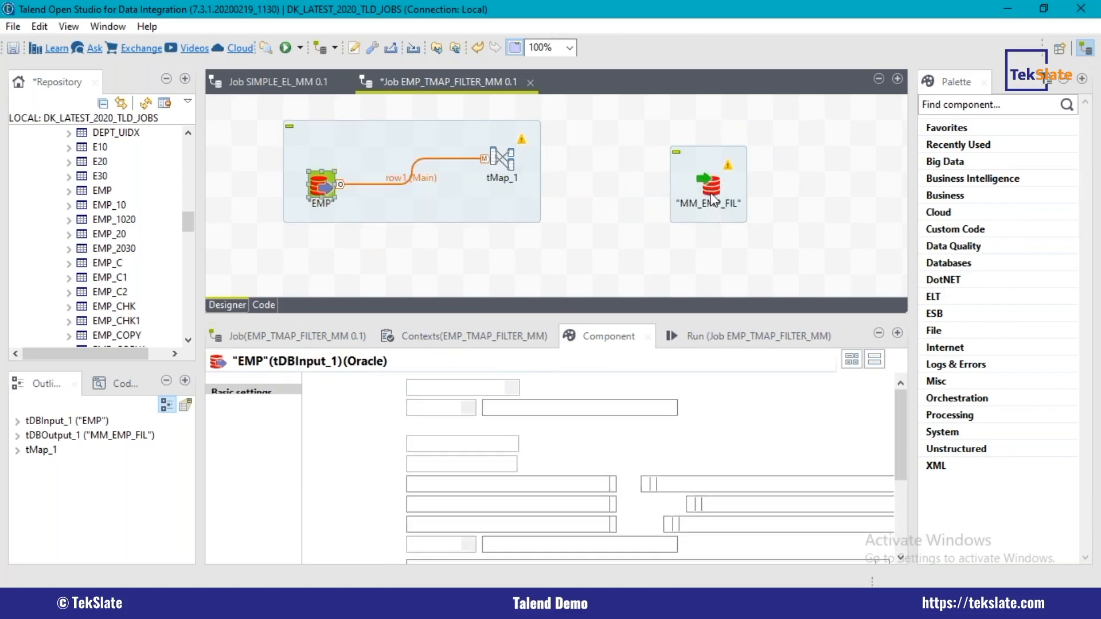
# Step: Connect tMap_1 to MM_EMP_FIL with a new output row named OP
pyautogui.click(502, 158)
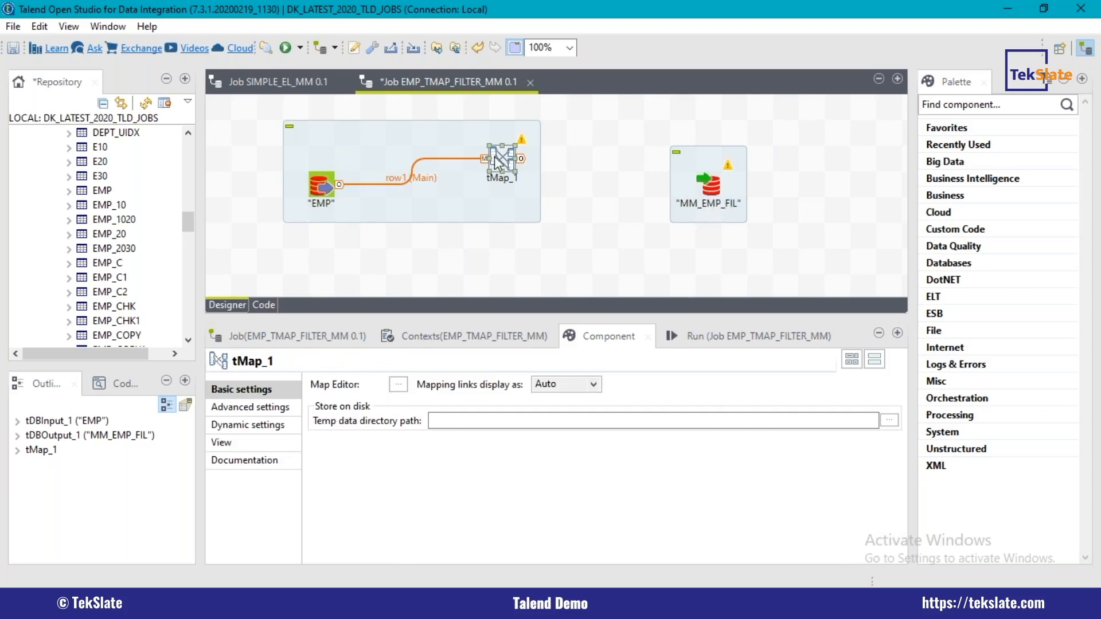
pyautogui.rightClick(716, 198)
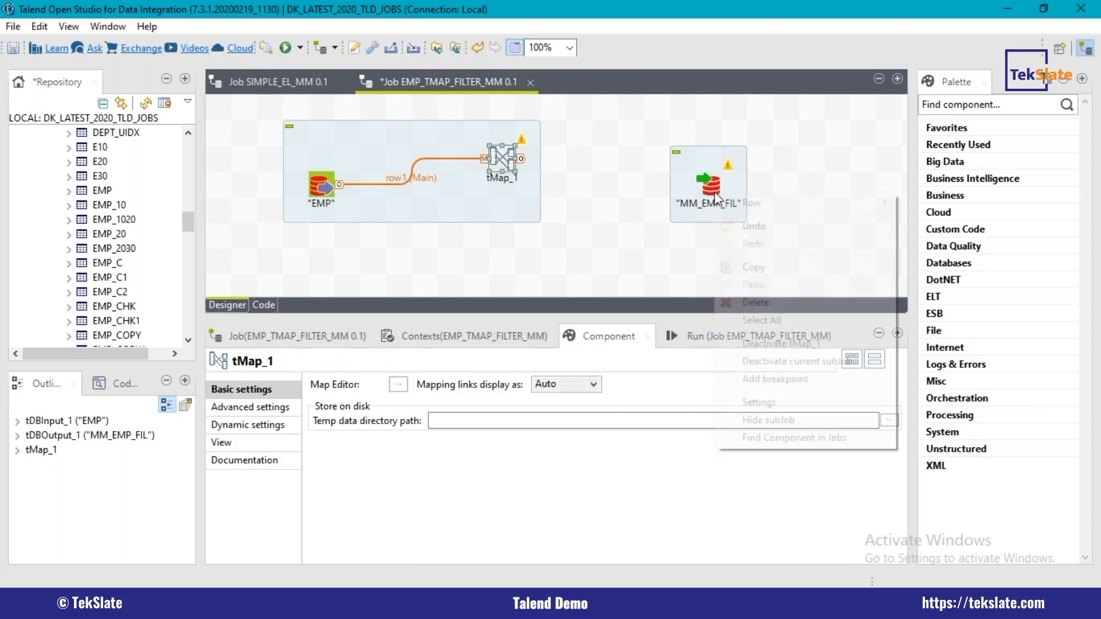
pyautogui.moveTo(802, 203)
pyautogui.click(938, 203)
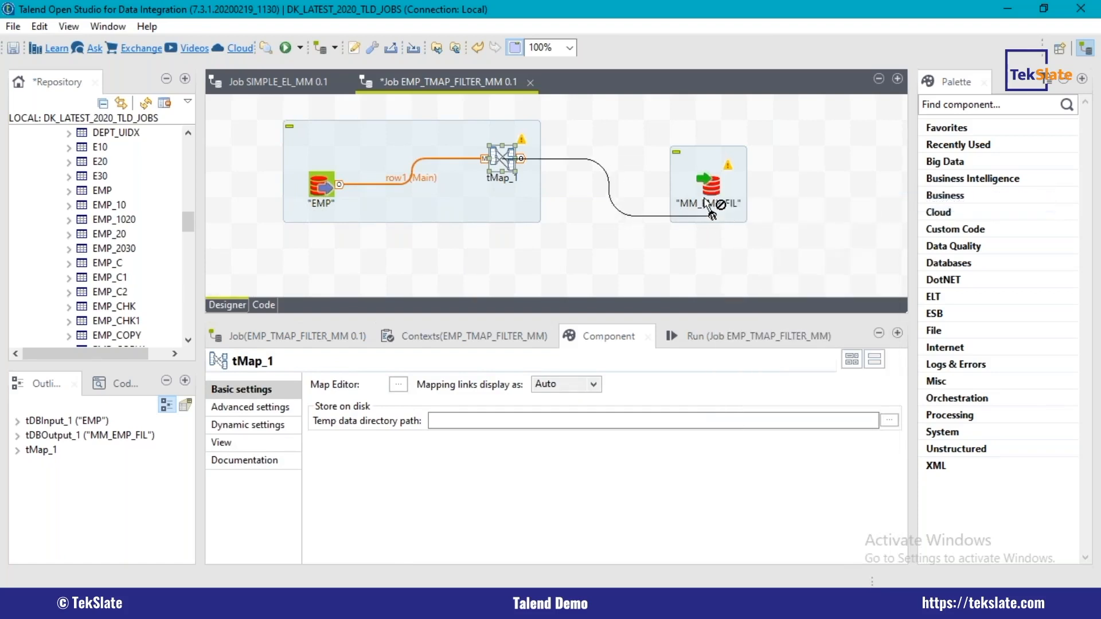
pyautogui.click(718, 215)
pyautogui.write('OP')
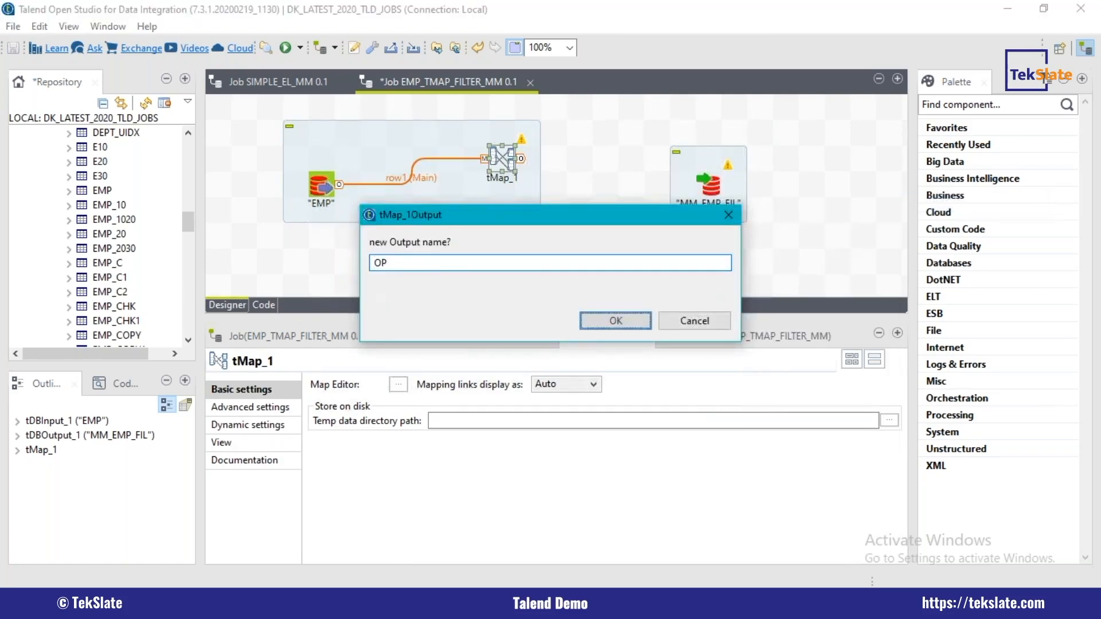
pyautogui.press('Return')
pyautogui.click(631, 314)
# Step: Switch to SQL*Plus and run SELECT * FROM EMP ; to list the source rows
pyautogui.click(289, 602)
pyautogui.write('SELECT ')
pyautogui.write('* FROM EMP ')
pyautogui.write(';')
pyautogui.press('Return')
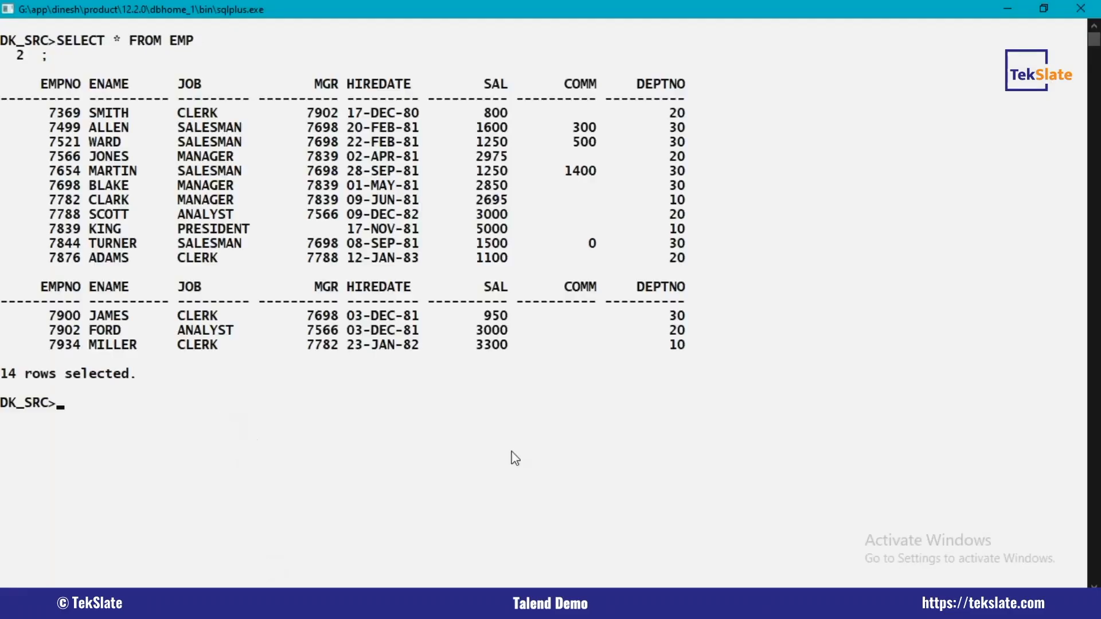
# Step: Examine the DEPTNO values in the EMP query output, marking the department 10 rows and the full row set
pyautogui.moveTo(662, 98); pyautogui.dragTo(701, 365)
pyautogui.click(740, 359)
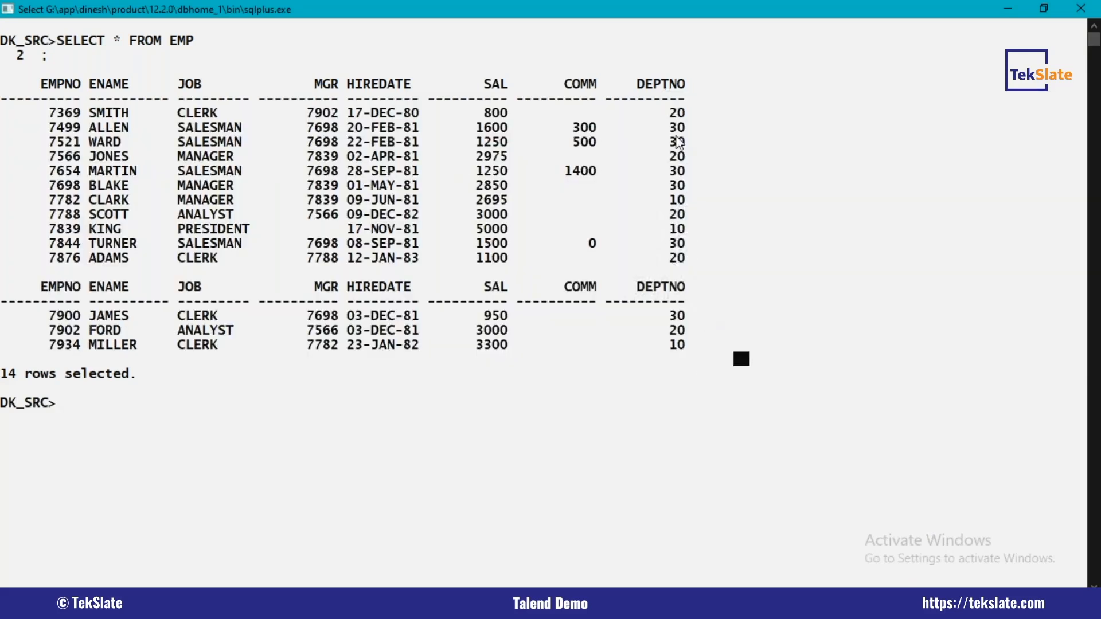
pyautogui.moveTo(674, 114)
pyautogui.mouseDown()
pyautogui.moveTo(686, 155)
pyautogui.moveTo(677, 340)
pyautogui.moveTo(687, 343)
pyautogui.moveTo(676, 296)
pyautogui.moveTo(673, 98)
pyautogui.mouseUp()
pyautogui.click(717, 243)
pyautogui.moveTo(641, 345); pyautogui.dragTo(711, 353)
pyautogui.click(642, 228)
pyautogui.moveTo(644, 228); pyautogui.dragTo(688, 229)
pyautogui.moveTo(648, 199); pyautogui.dragTo(694, 205)
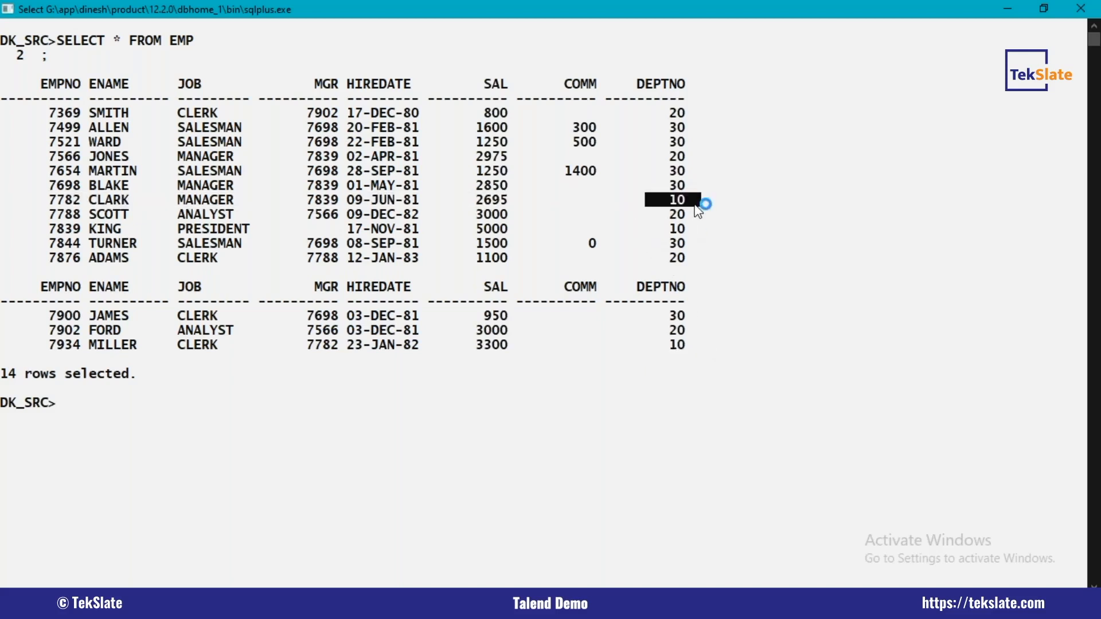
pyautogui.moveTo(57, 98); pyautogui.dragTo(165, 356)
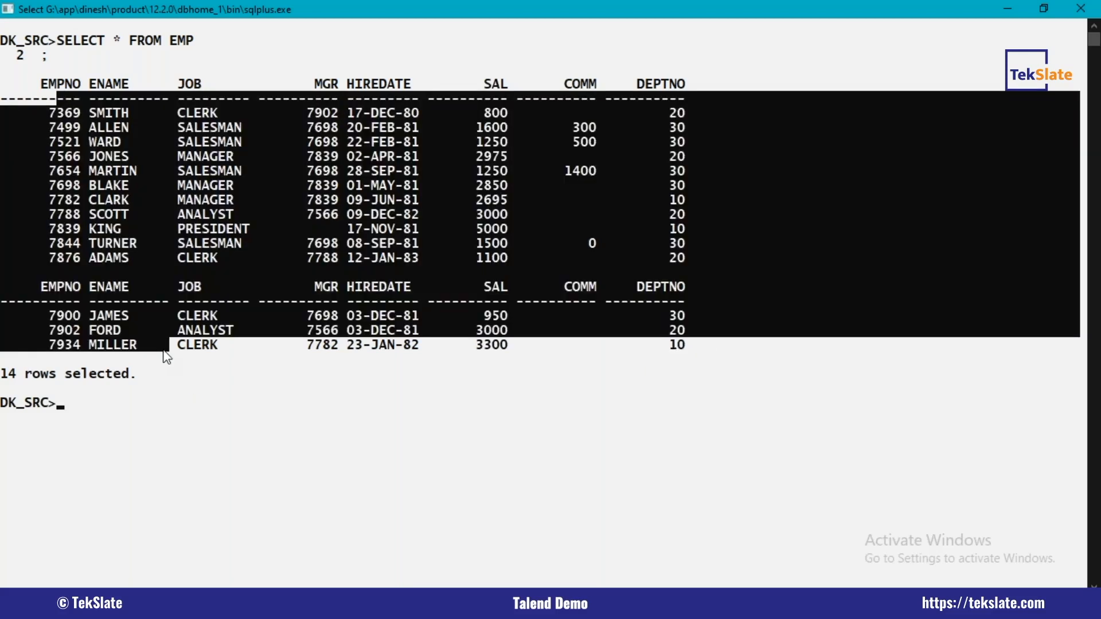
pyautogui.click(320, 417)
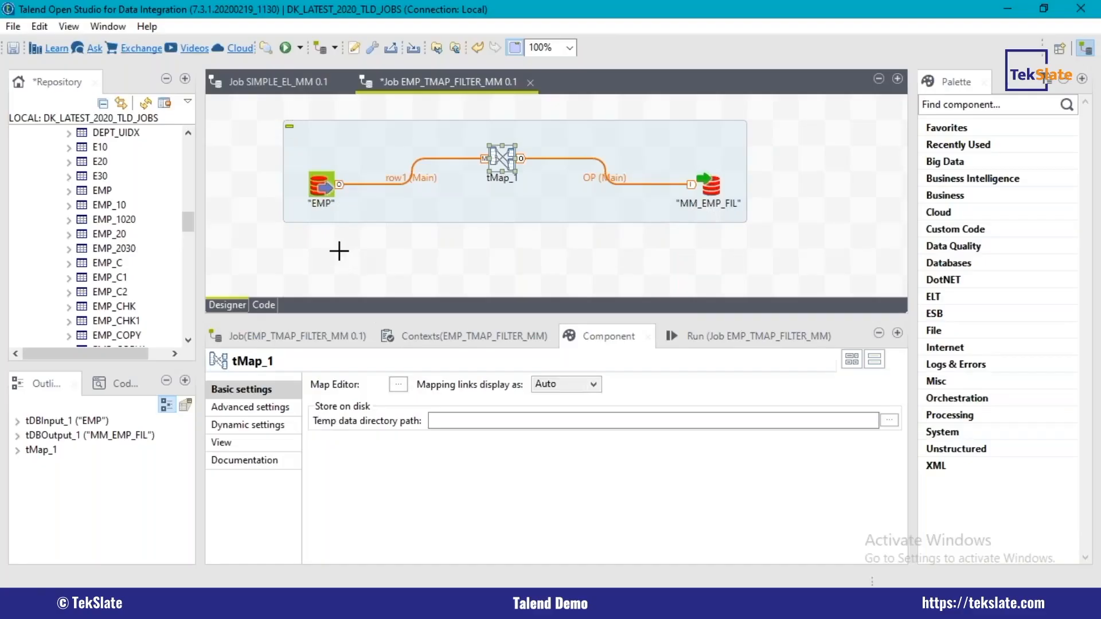
# Step: Save the EMP_TMAP_FILTER_MM job and open the map editor of tMap_1
pyautogui.click(322, 184)
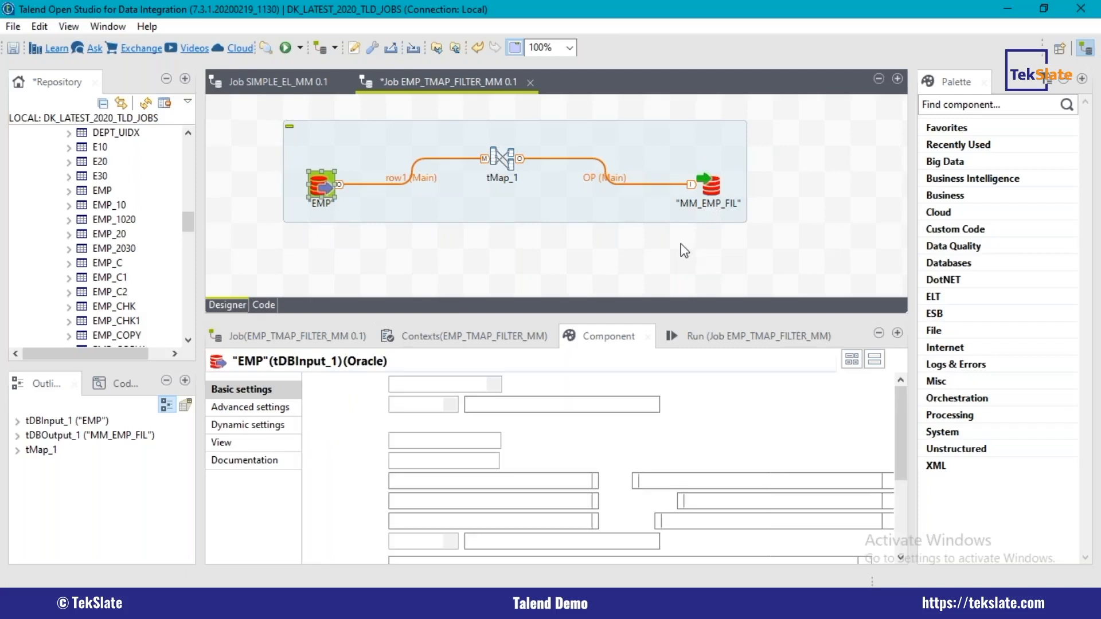
pyautogui.hotkey('ctrl', 's')
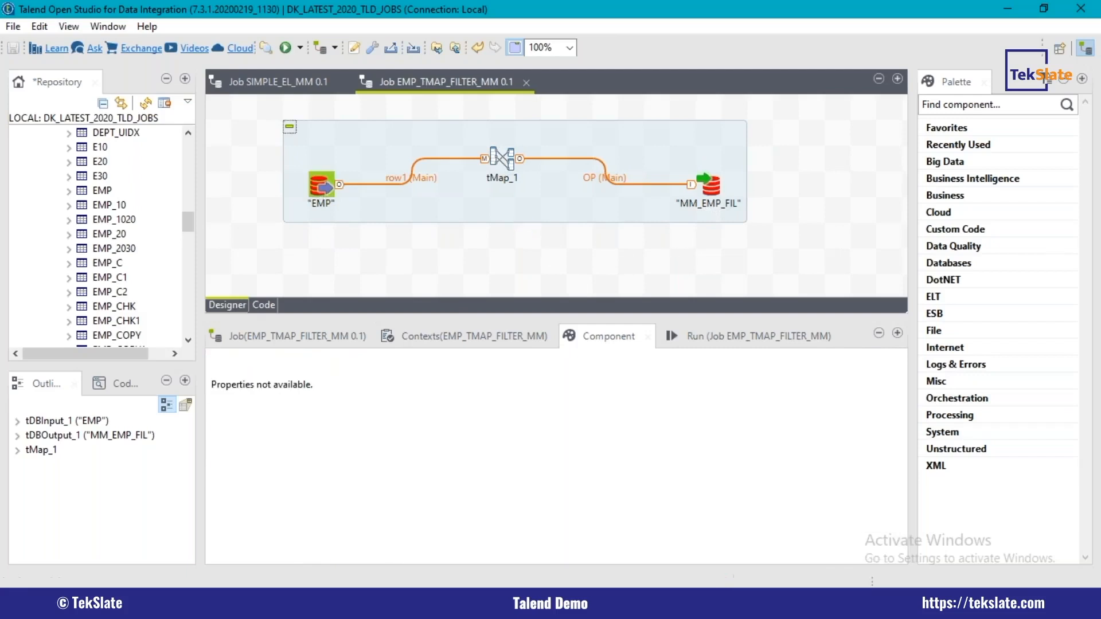
pyautogui.click(504, 160)
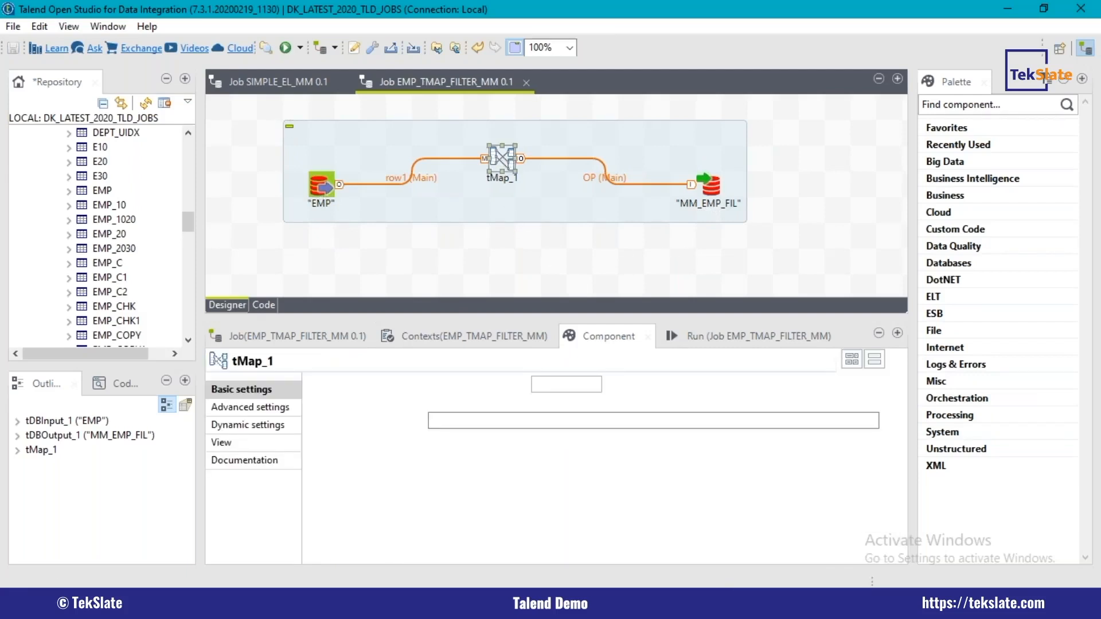
pyautogui.doubleClick(502, 158)
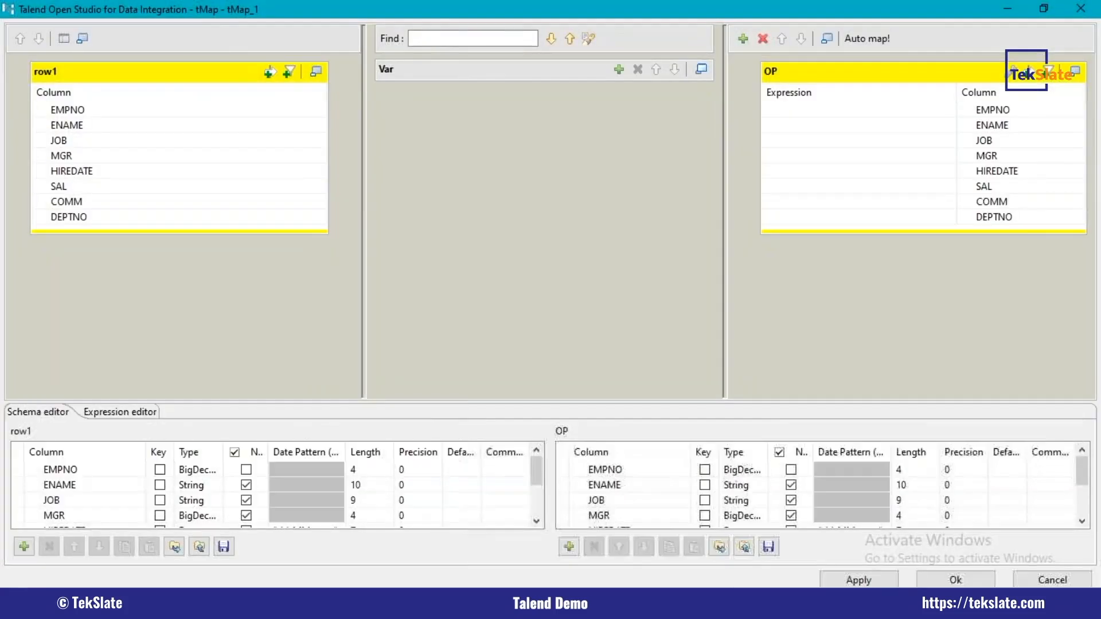
# Step: Map all eight row1 columns, EMPNO, ENAME, JOB, MGR, HIREDATE, SAL, COMM and DEPTNO, to the matching columns of the OP output
pyautogui.moveTo(67, 110); pyautogui.dragTo(821, 108)
pyautogui.moveTo(107, 126); pyautogui.dragTo(797, 126)
pyautogui.moveTo(123, 140); pyautogui.dragTo(820, 138)
pyautogui.moveTo(172, 155); pyautogui.dragTo(755, 172)
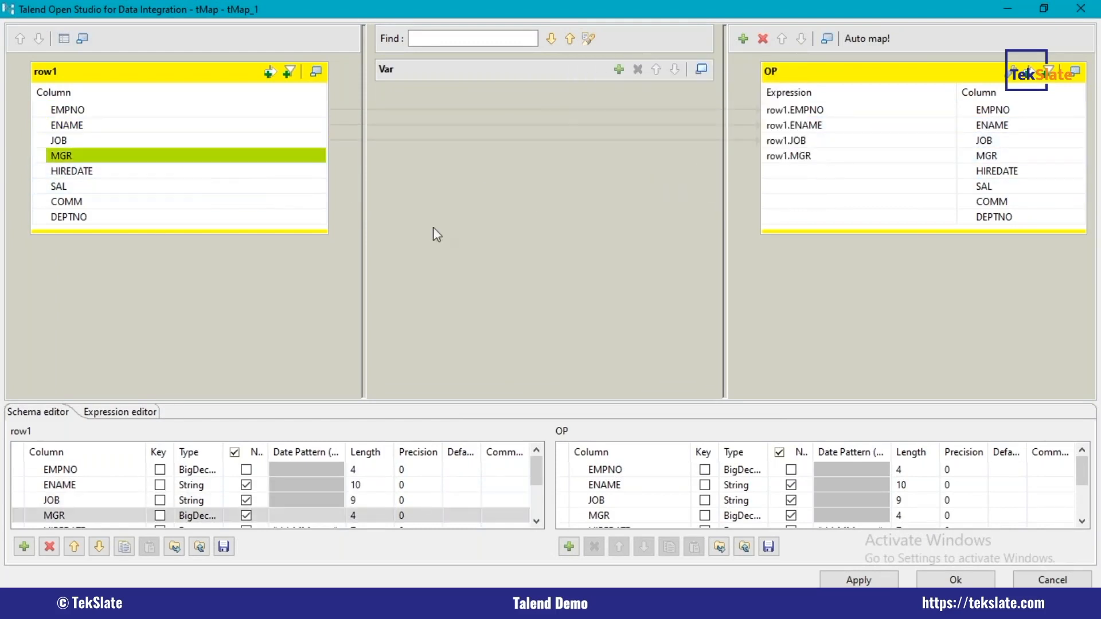
pyautogui.moveTo(178, 171); pyautogui.dragTo(771, 171)
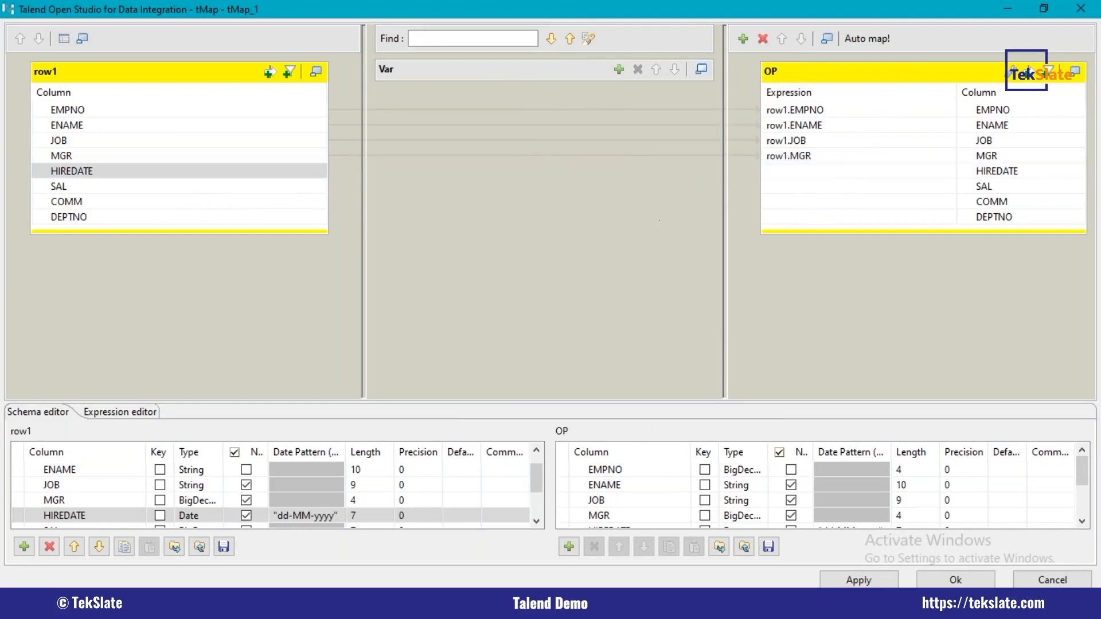
pyautogui.moveTo(99, 190); pyautogui.dragTo(771, 186)
pyautogui.moveTo(86, 201); pyautogui.dragTo(771, 203)
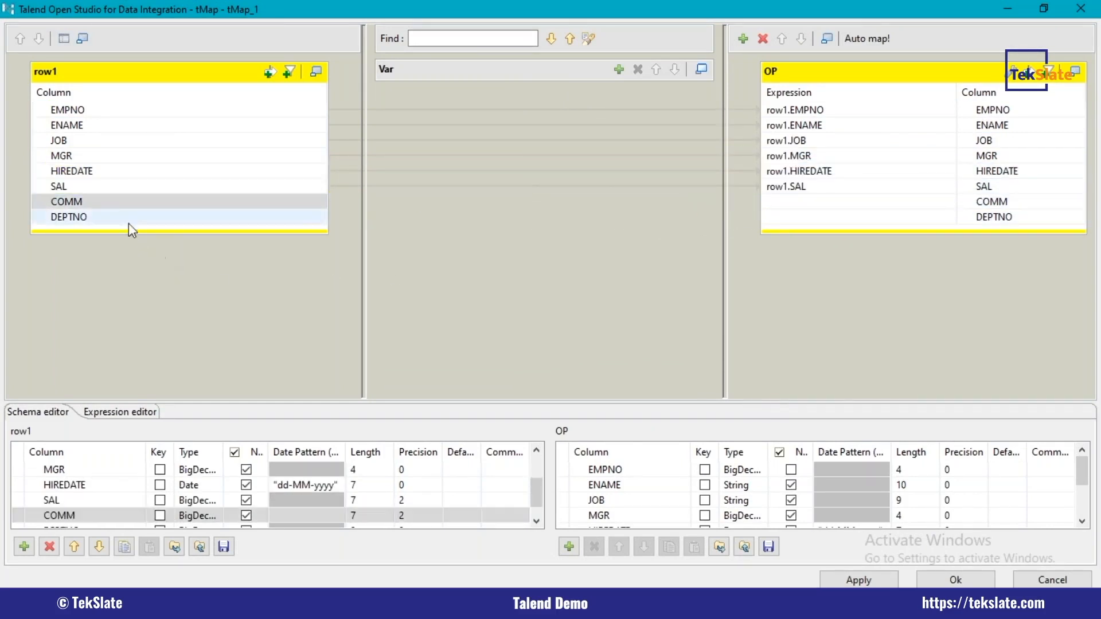
pyautogui.moveTo(113, 201); pyautogui.dragTo(814, 202)
pyautogui.moveTo(144, 222); pyautogui.dragTo(852, 217)
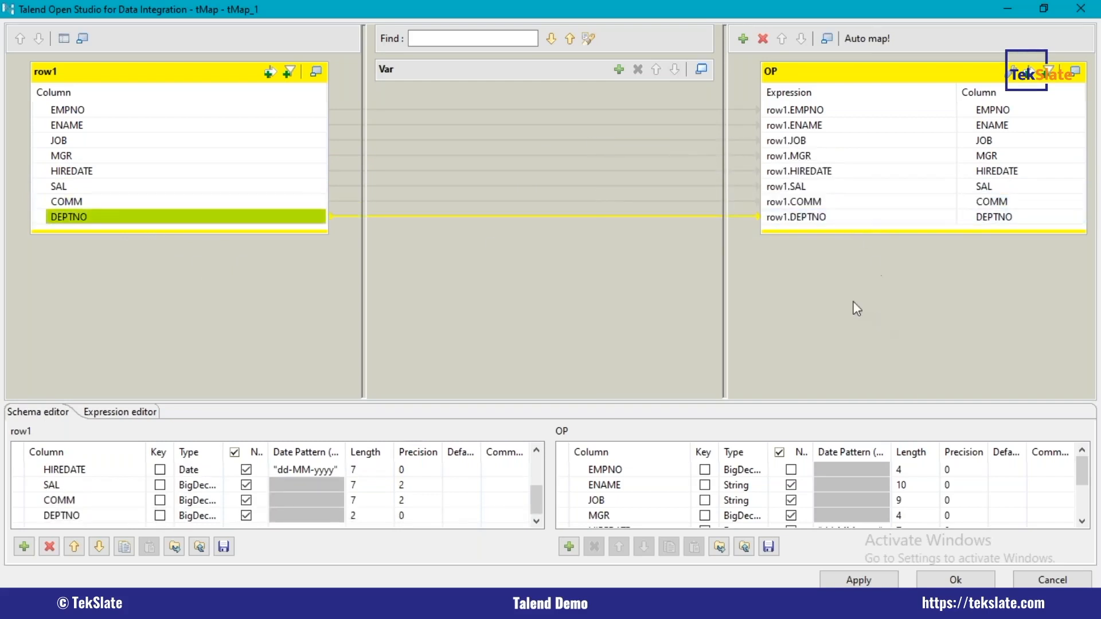
# Step: Add the filter expression row1.DEPTNO == 10 to the OP output and accept the mapping
pyautogui.click(750, 17)
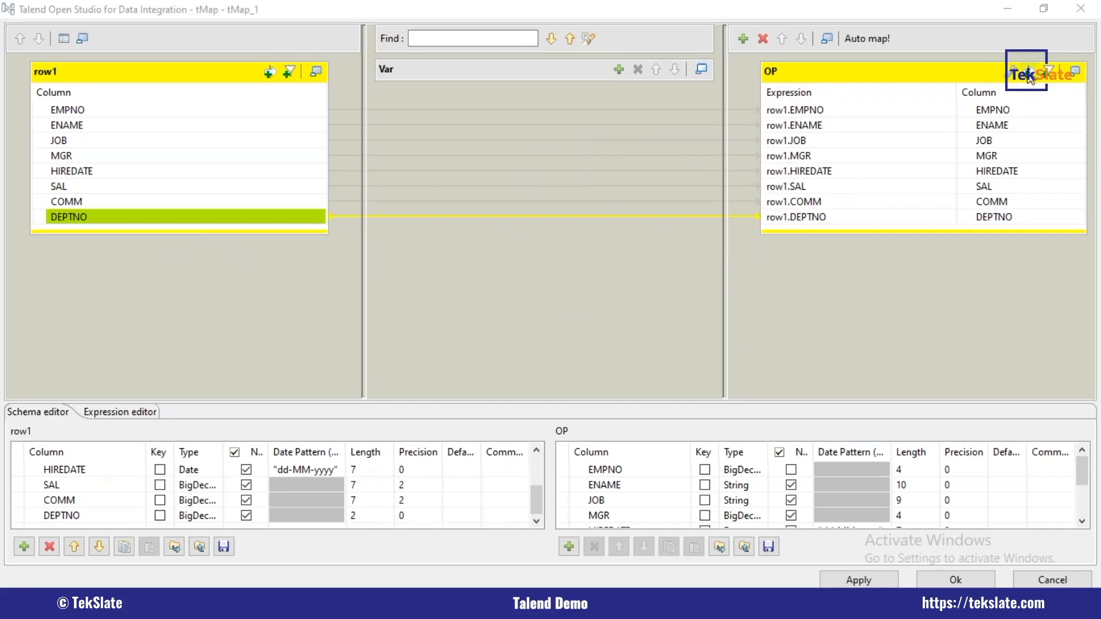
pyautogui.click(1030, 79)
pyautogui.moveTo(269, 216); pyautogui.dragTo(766, 99)
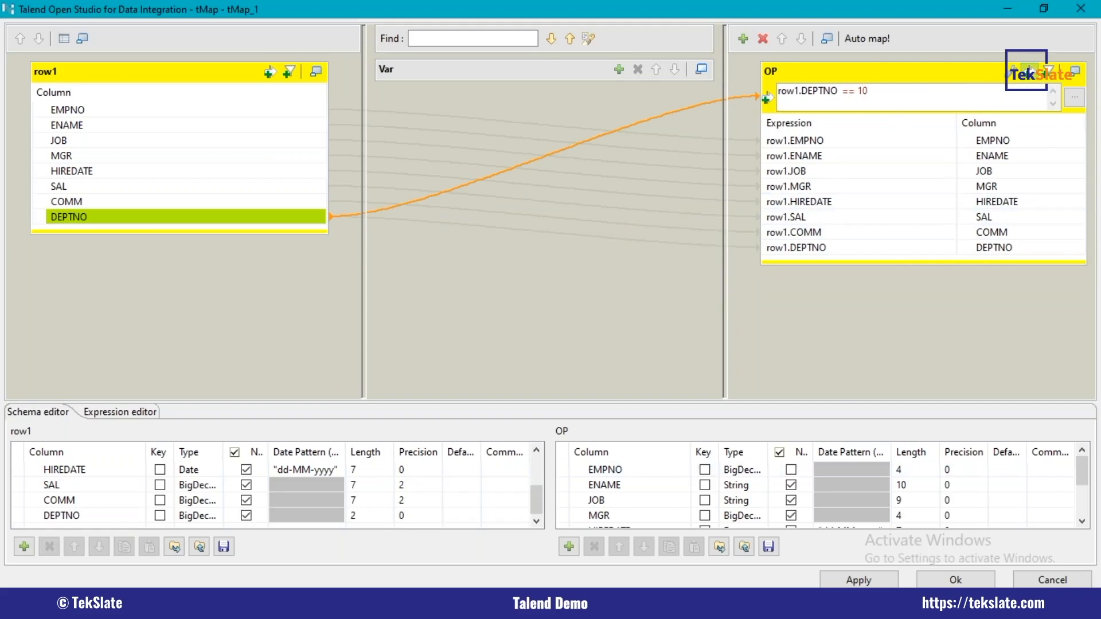
pyautogui.click(952, 580)
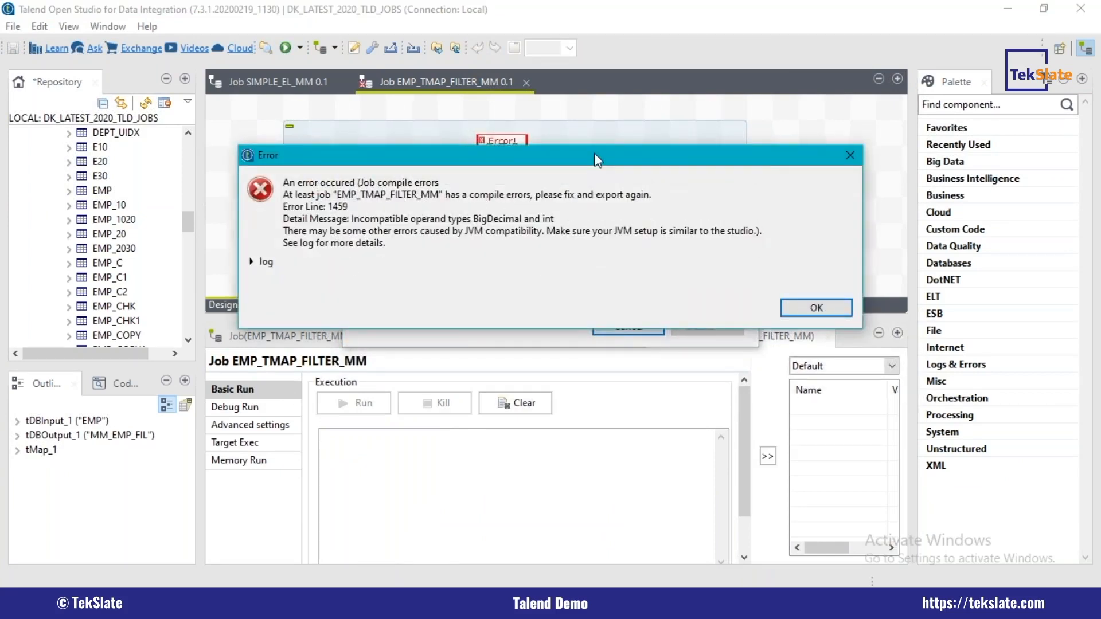
# Step: Dismiss the compile error, reopen tMap_1, set the SAL, COMM and DEPTNO types to Double in both row1 and OP, and accept the changes
pyautogui.click(850, 156)
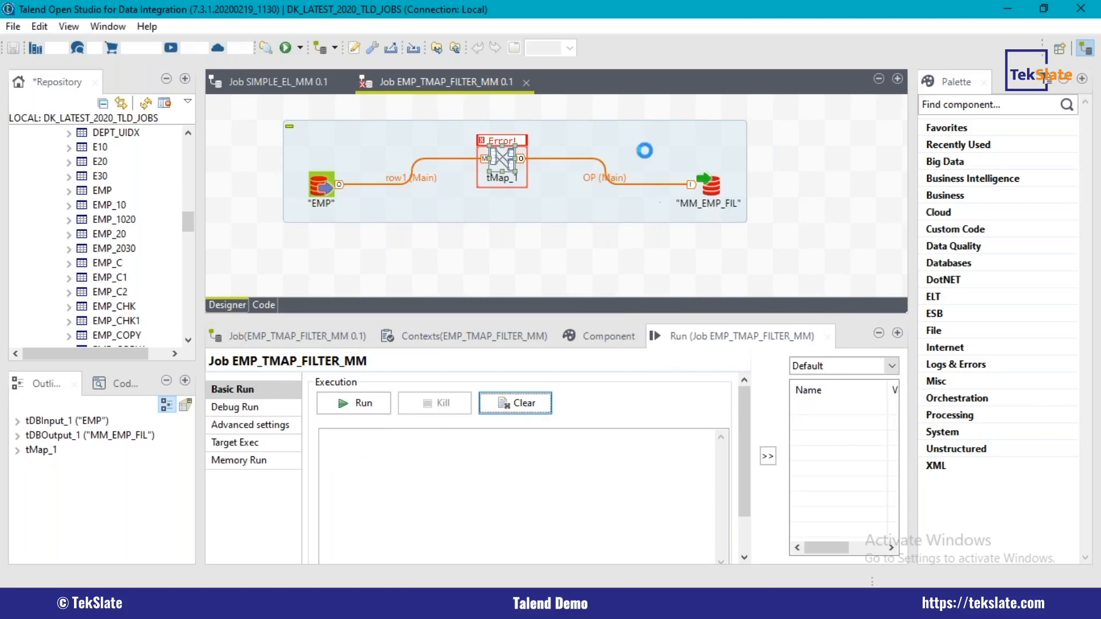
pyautogui.doubleClick(502, 166)
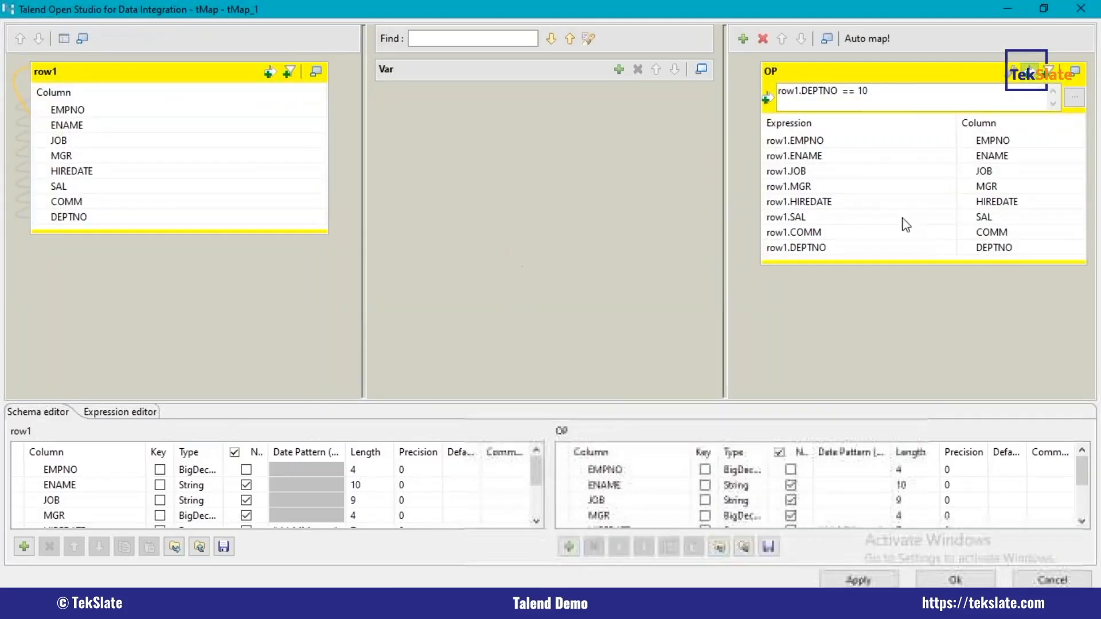
pyautogui.moveTo(623, 403); pyautogui.dragTo(638, 289)
pyautogui.click(742, 477)
pyautogui.write('Double')
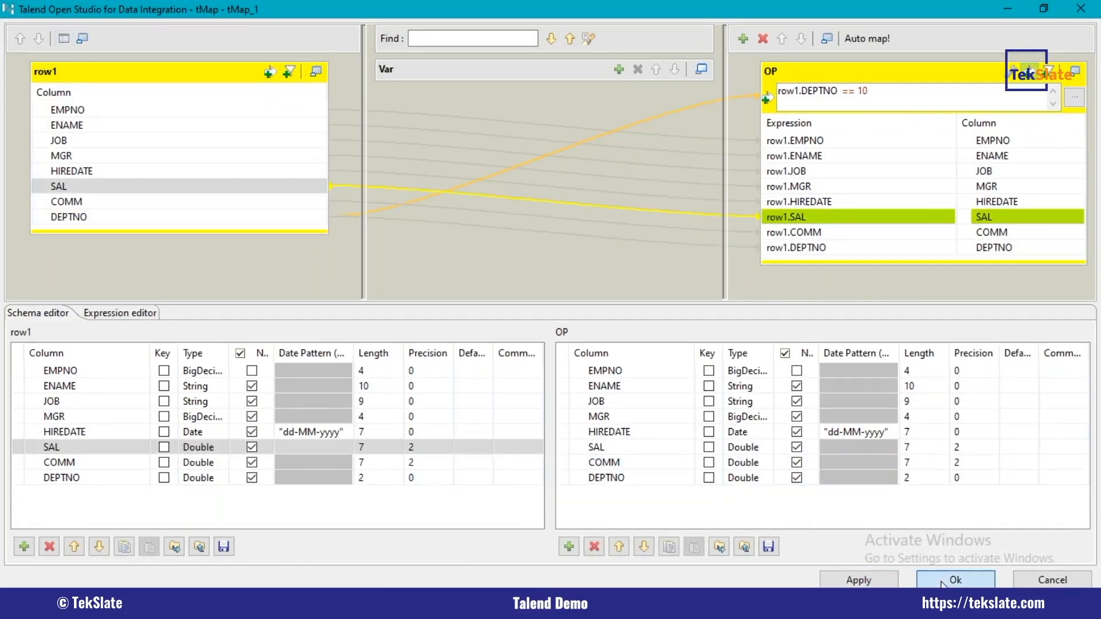
pyautogui.click(941, 581)
pyautogui.click(633, 312)
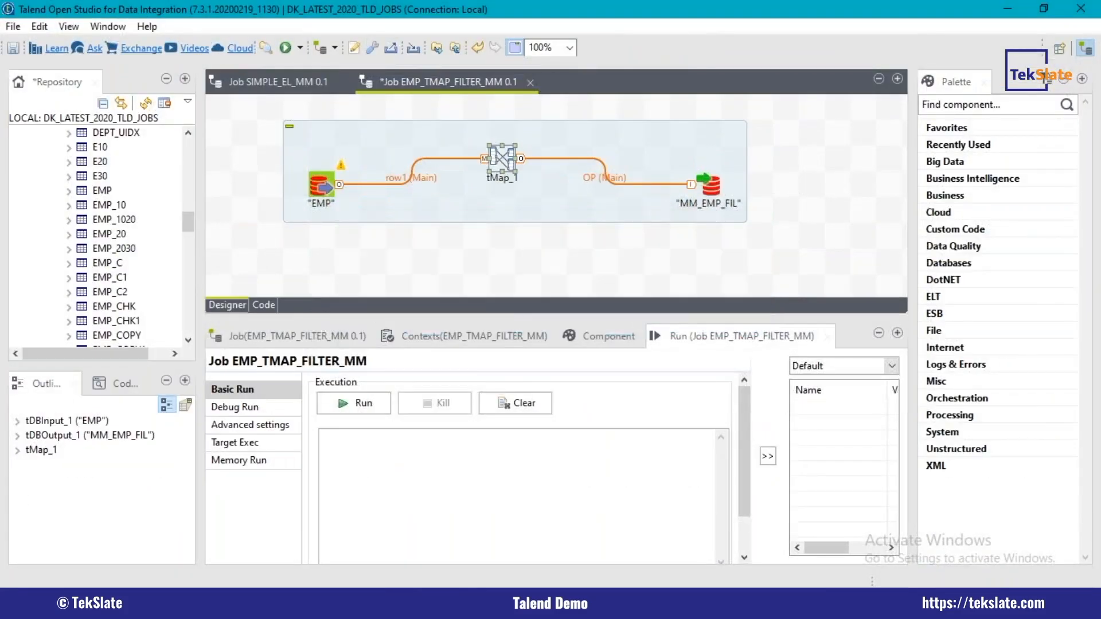
# Step: Save the EMP_TMAP_FILTER_MM job and run it
pyautogui.hotkey('ctrl', 's')
pyautogui.click(285, 48)
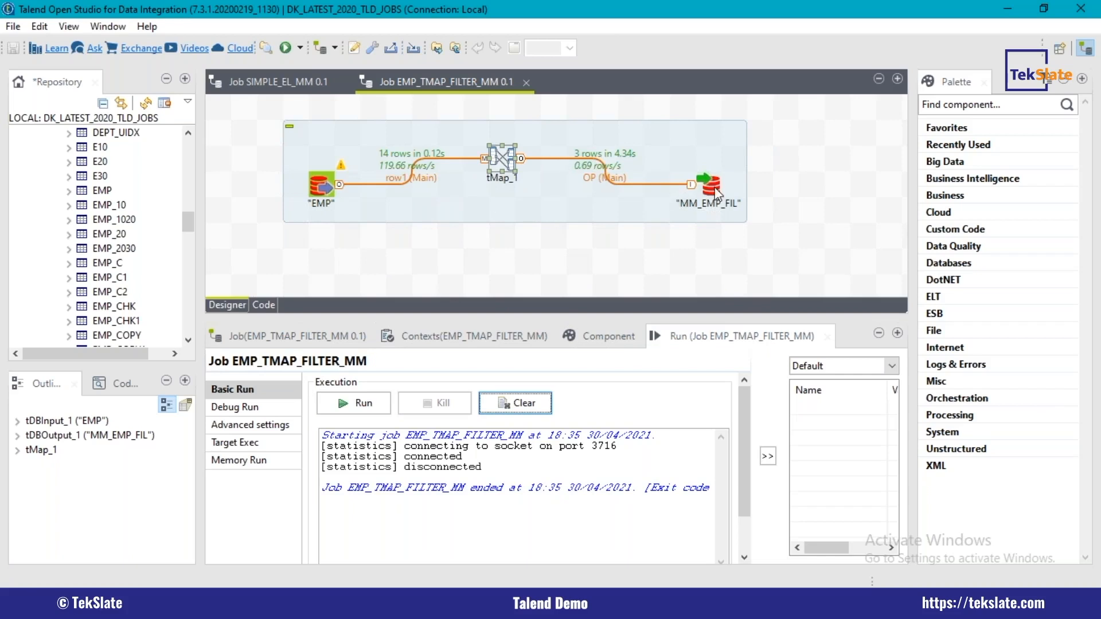
# Step: Switch to SQL*Plus and run SELECT * FROM MM_EMP_FIL; to list the loaded rows
pyautogui.hotkey('alt', 'Tab')
pyautogui.write('SELECT * FROM')
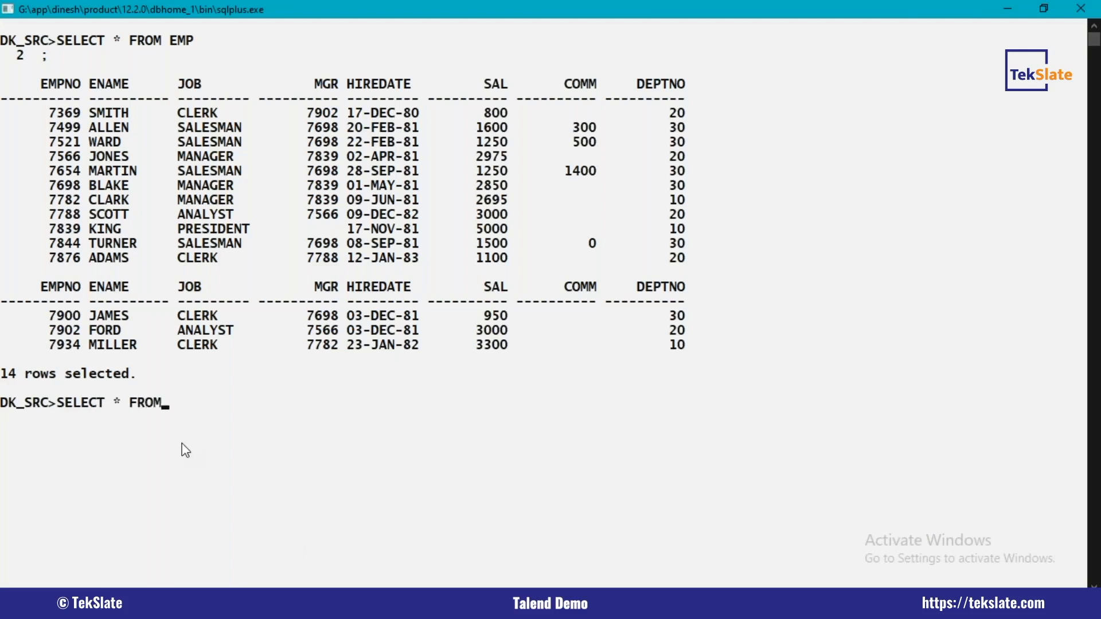
pyautogui.write(' MM_EMP_FIL;')
pyautogui.press('Return')
# Step: Examine the DEPTNO values in the MM_EMP_FIL query output by marking that column's rows
pyautogui.moveTo(682, 458); pyautogui.dragTo(777, 507)
pyautogui.click(777, 506)
pyautogui.moveTo(670, 460); pyautogui.dragTo(821, 504)
pyautogui.click(817, 496)
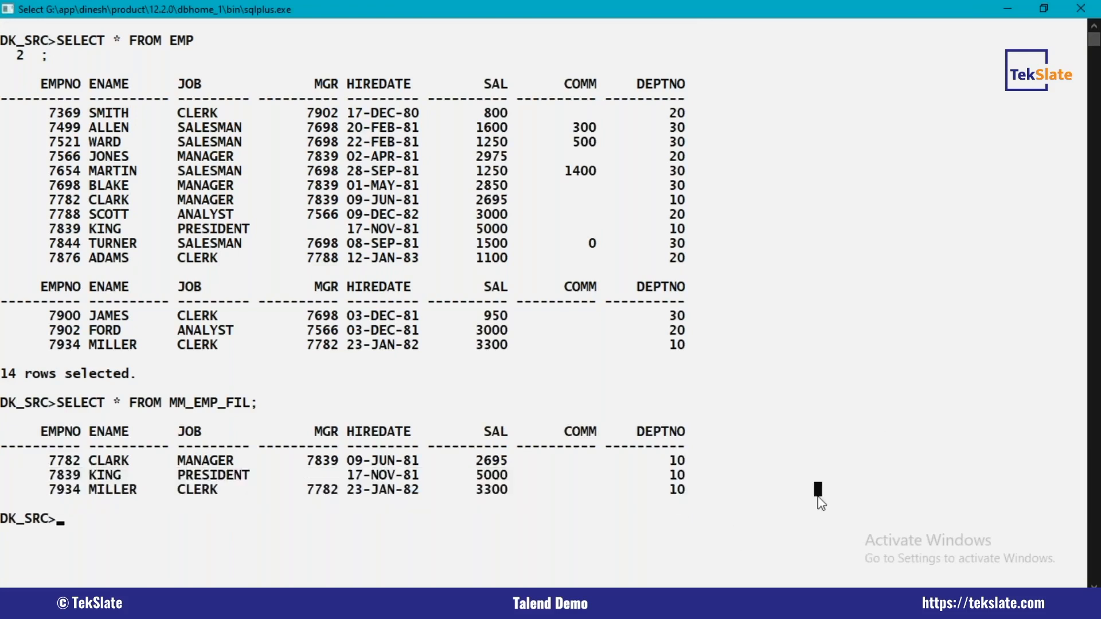
pyautogui.click(1081, 289)
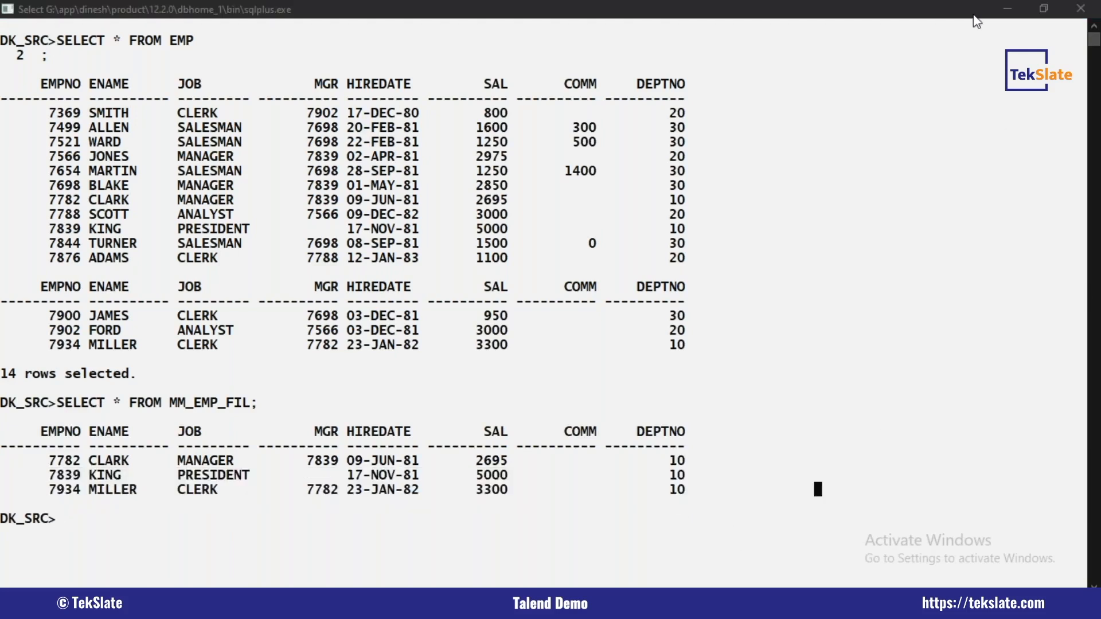